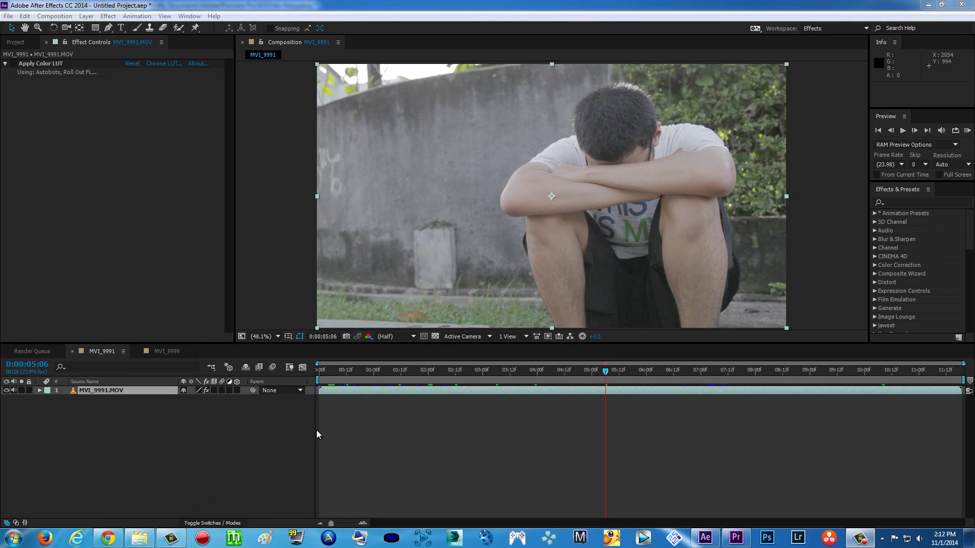
Check TaraArtsLUT.rar on the MEGA and MediaFire pages, then bring up the TaraArtsLUT folder
{"action": "left_click", "coordinate": [106, 537]}
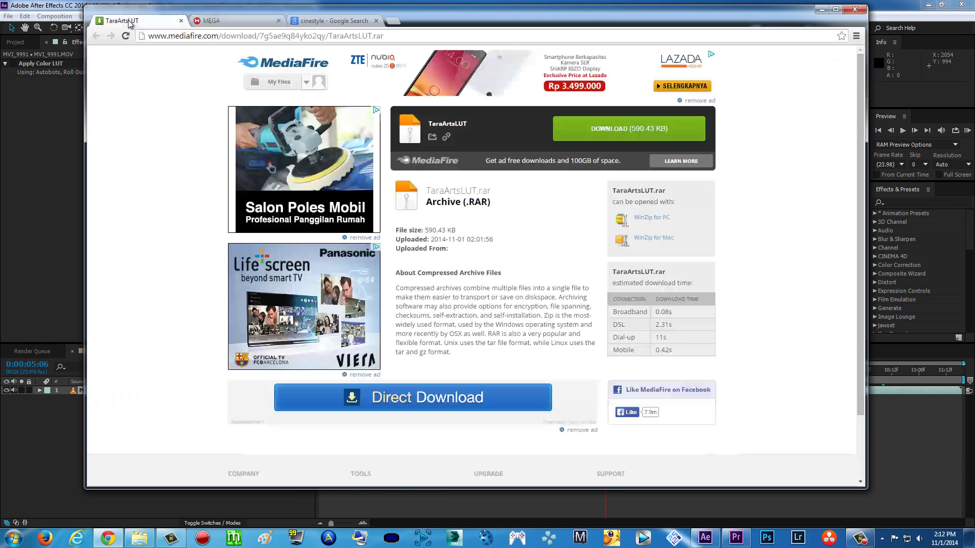
{"action": "left_click", "coordinate": [122, 21]}
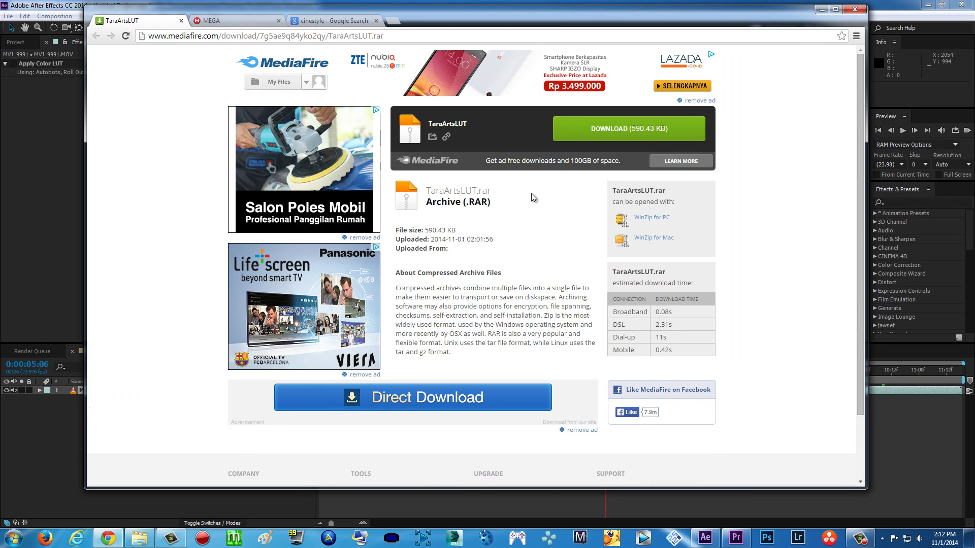
{"action": "left_click", "coordinate": [225, 23]}
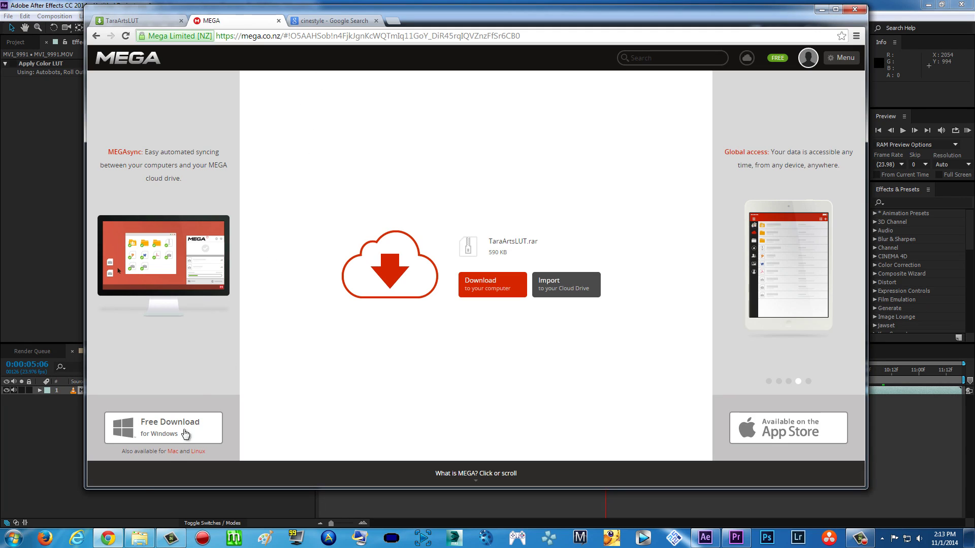
{"action": "left_click", "coordinate": [140, 539]}
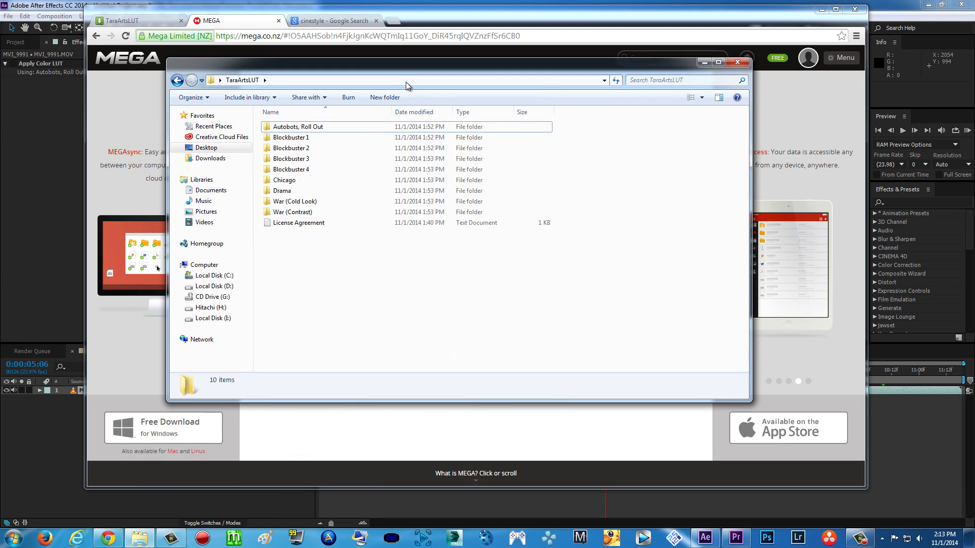
Inspect the .3dl, .cube and .look LUTs in Autobots, Roll Out, then close the Explorer window
{"action": "left_click_drag", "start_coordinate": [416, 70], "coordinate": [489, 158]}
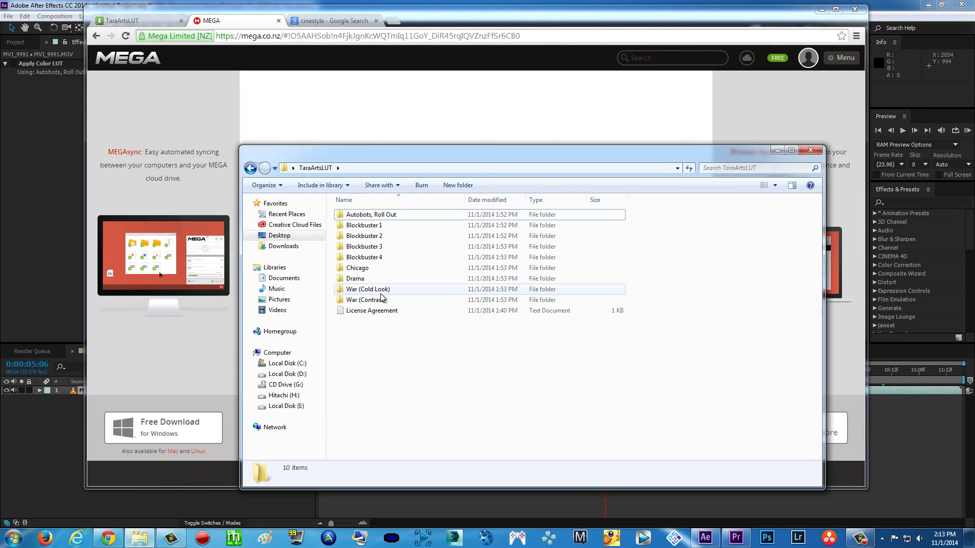
{"action": "double_click", "coordinate": [405, 215]}
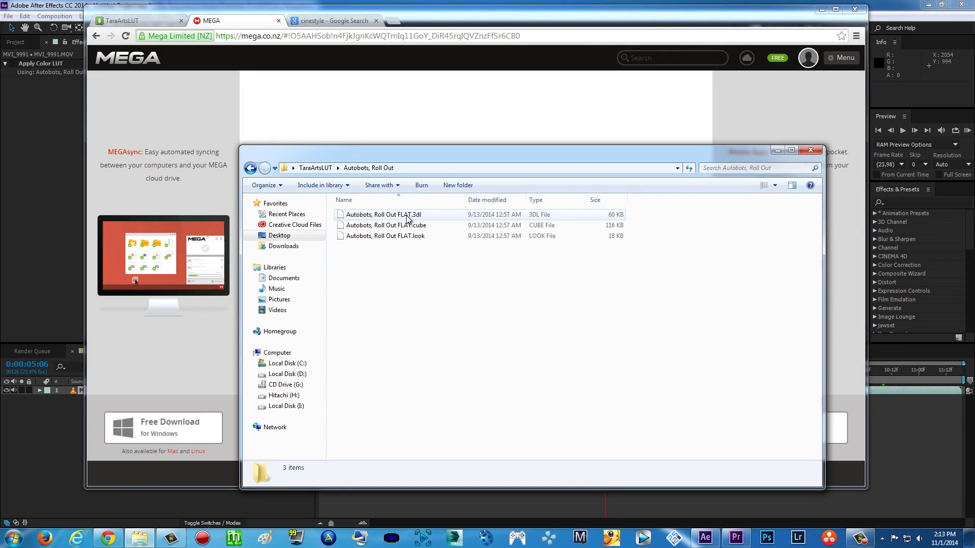
{"action": "left_click", "coordinate": [316, 167]}
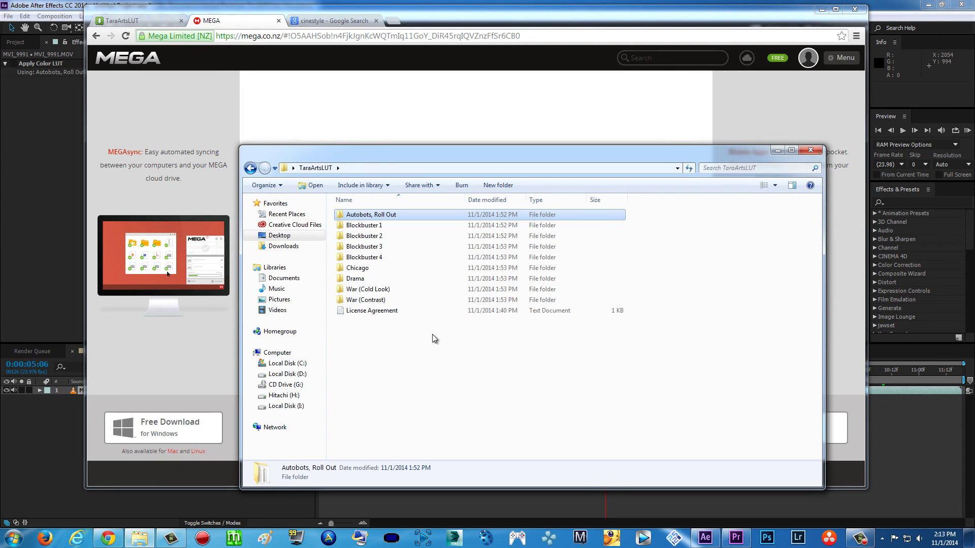
{"action": "left_click", "coordinate": [686, 299]}
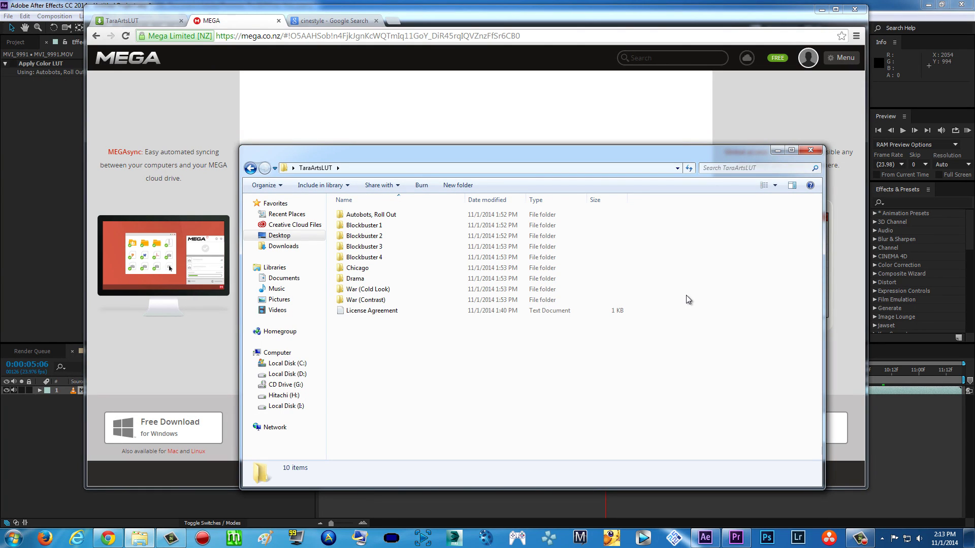
{"action": "double_click", "coordinate": [355, 221]}
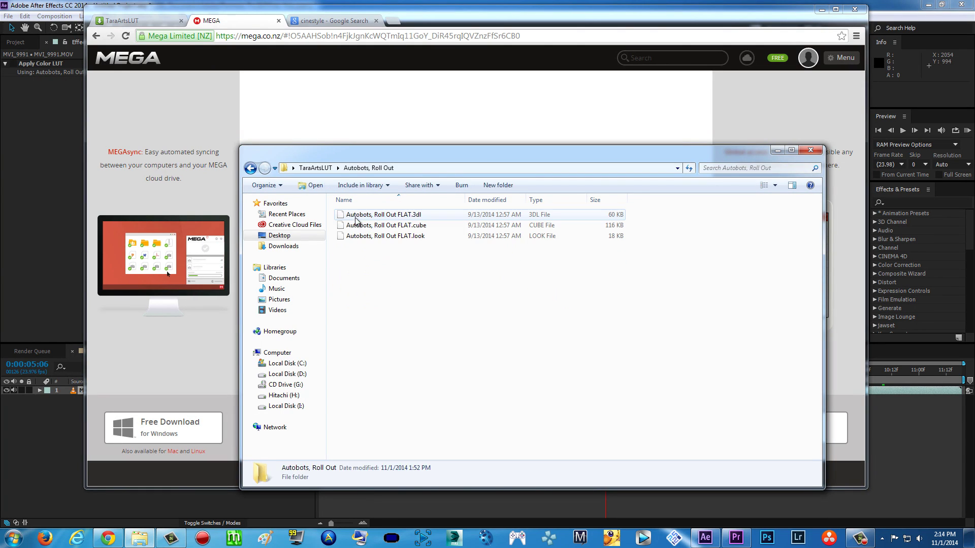
{"action": "left_click", "coordinate": [315, 168]}
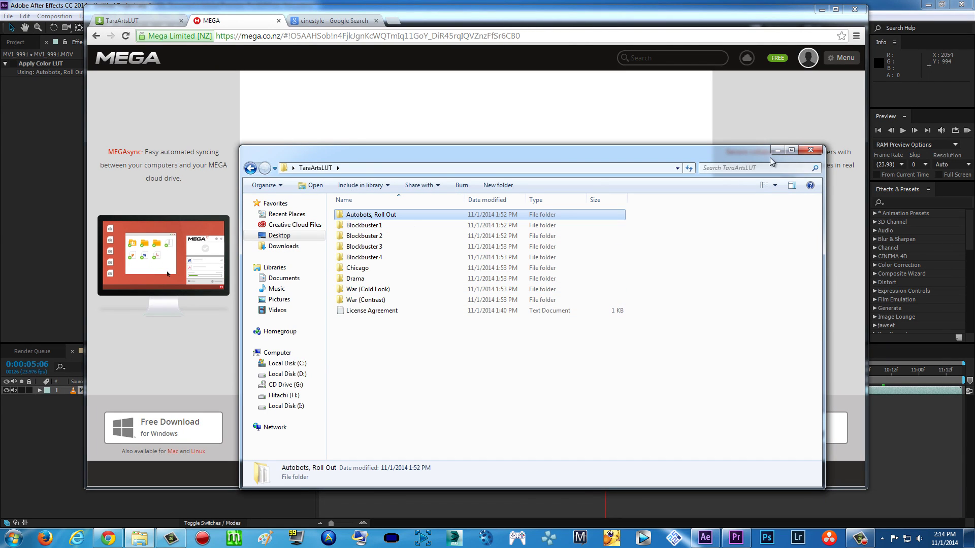
{"action": "left_click", "coordinate": [810, 149]}
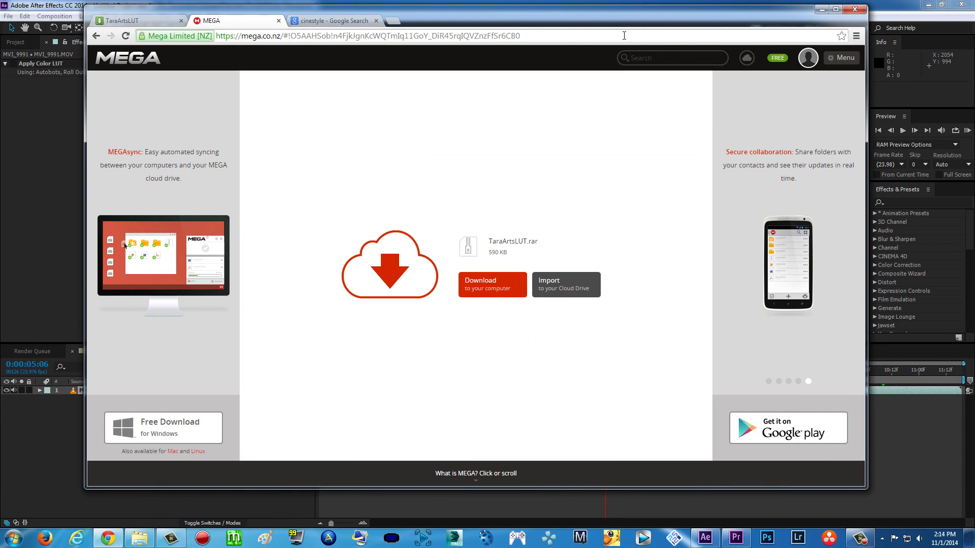
Preview a later shot of MVI_9991 in After Effects, then view the cinestyle search results
{"action": "left_click", "coordinate": [821, 10]}
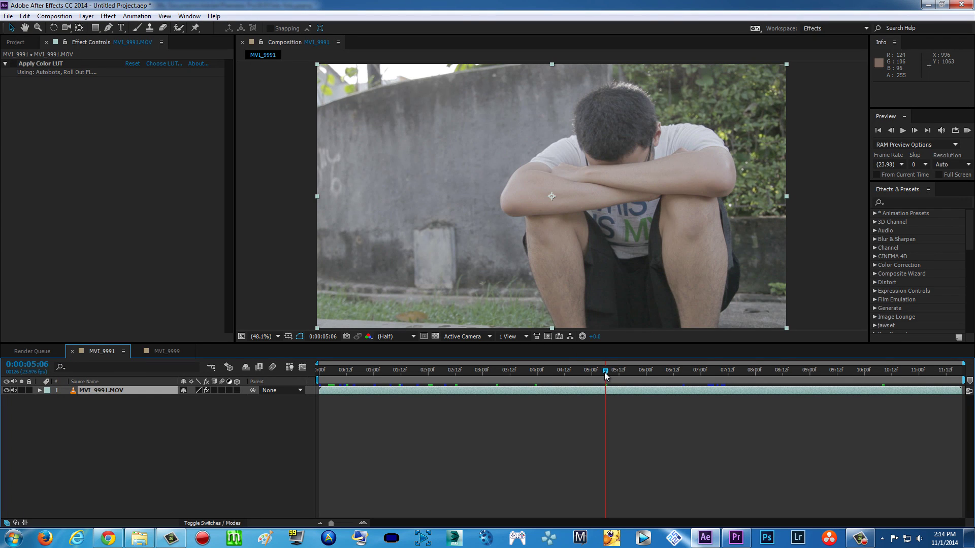
{"action": "left_click", "coordinate": [692, 371]}
{"action": "left_click_drag", "start_coordinate": [793, 372], "coordinate": [845, 380]}
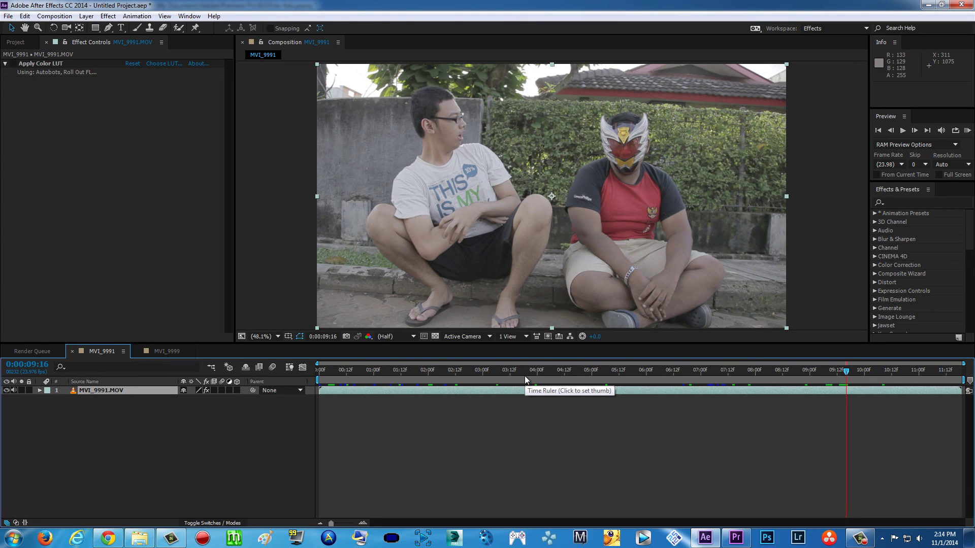
{"action": "left_click", "coordinate": [108, 539]}
{"action": "left_click", "coordinate": [334, 22]}
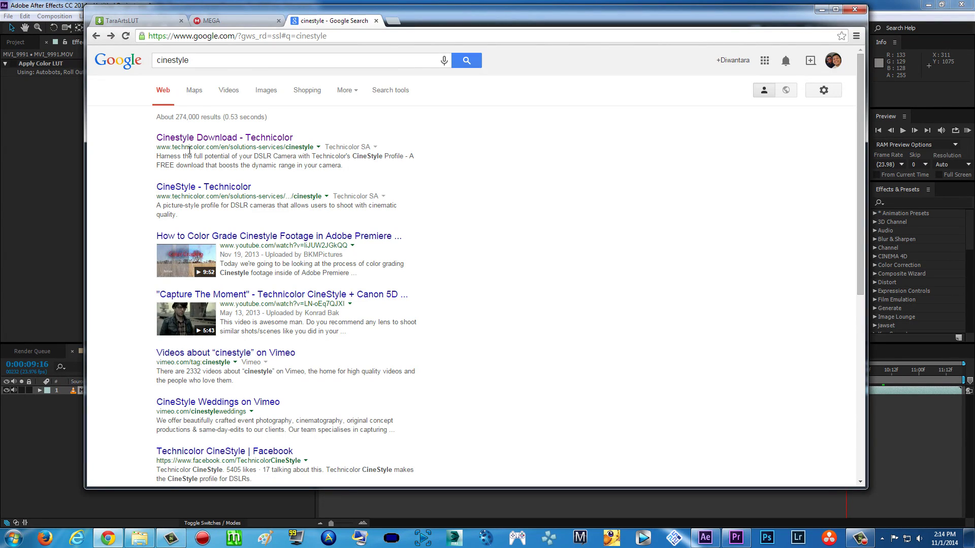
Visit Technicolor's Cinestyle Download page, then minimize Chrome back to After Effects
{"action": "left_click", "coordinate": [243, 140]}
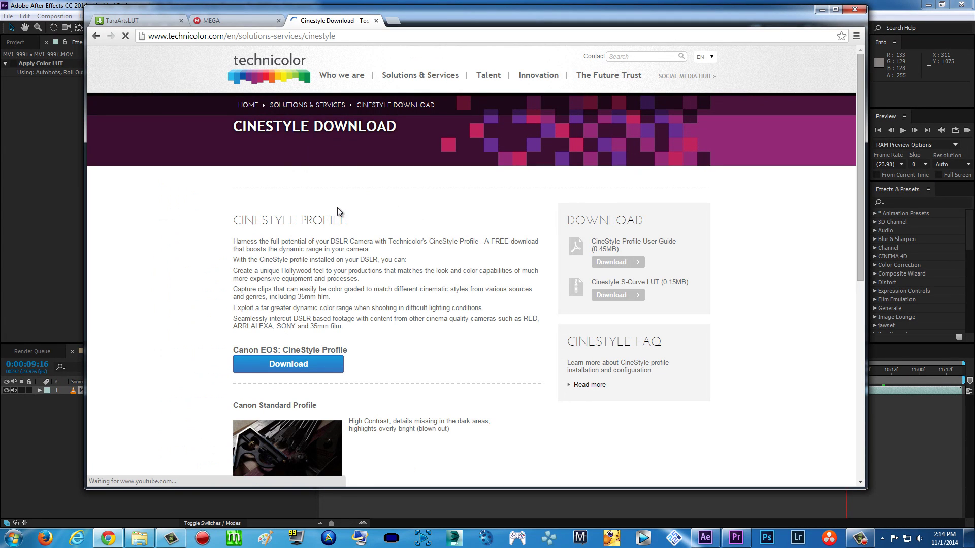
{"action": "scroll", "coordinate": [729, 370], "scroll_direction": "down", "scroll_amount": 1}
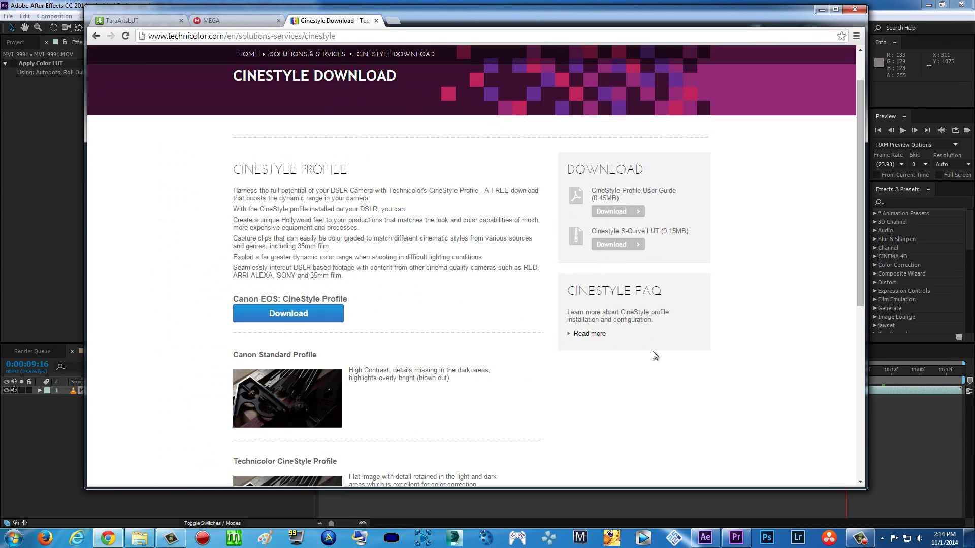
{"action": "scroll", "coordinate": [410, 332], "scroll_direction": "down", "scroll_amount": 1}
{"action": "scroll", "coordinate": [408, 330], "scroll_direction": "down", "scroll_amount": 1}
{"action": "scroll", "coordinate": [620, 160], "scroll_direction": "up", "scroll_amount": 3}
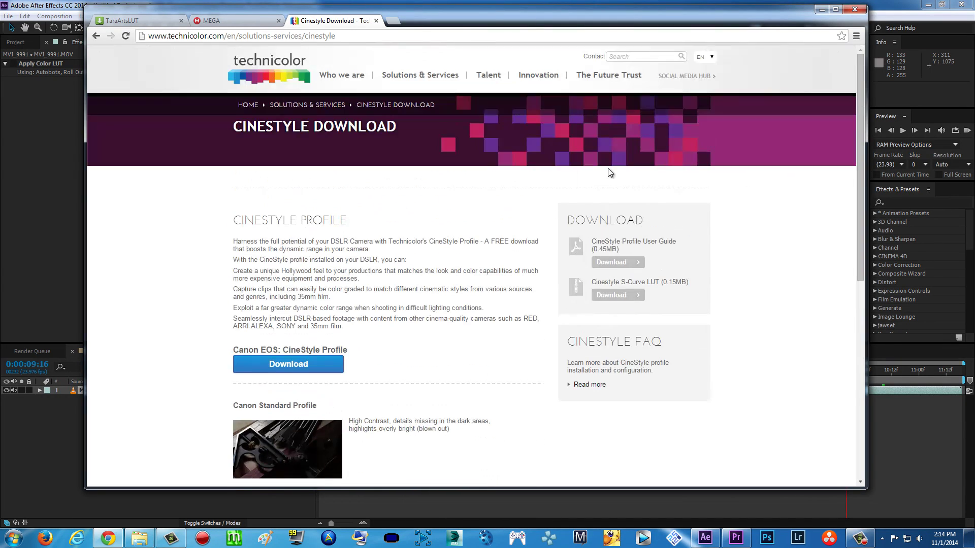
{"action": "left_click", "coordinate": [822, 10]}
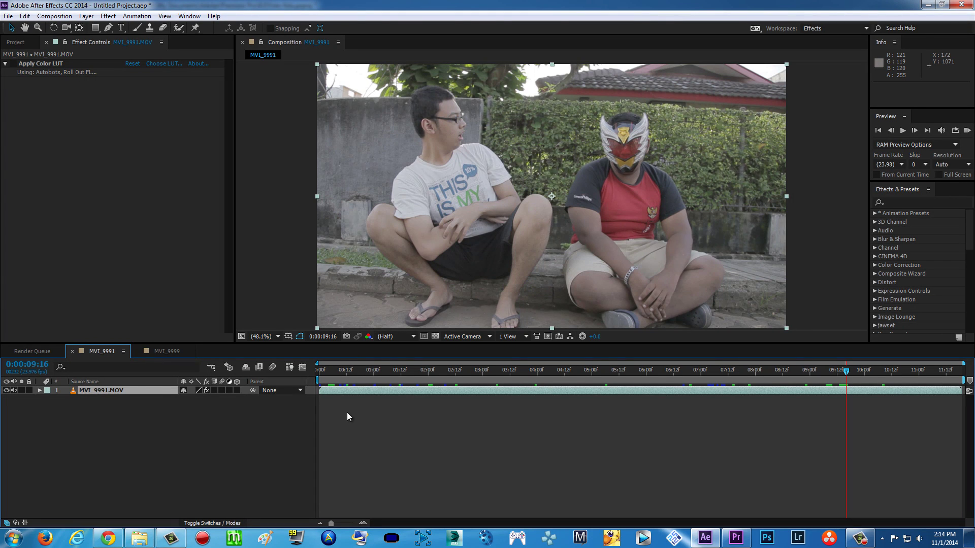
Scrub MVI_9991 to the shot of the man sitting head down
{"action": "left_click", "coordinate": [360, 371]}
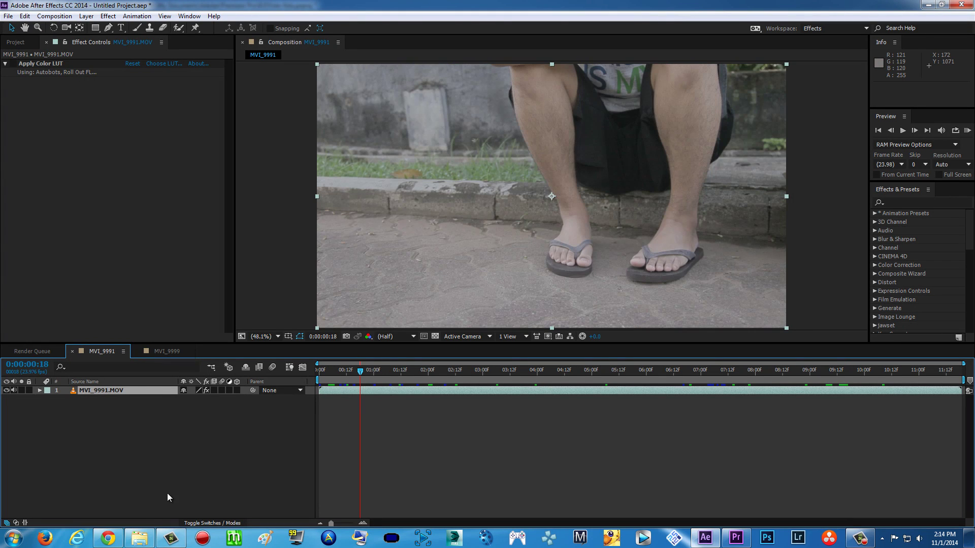
{"action": "left_click", "coordinate": [136, 539]}
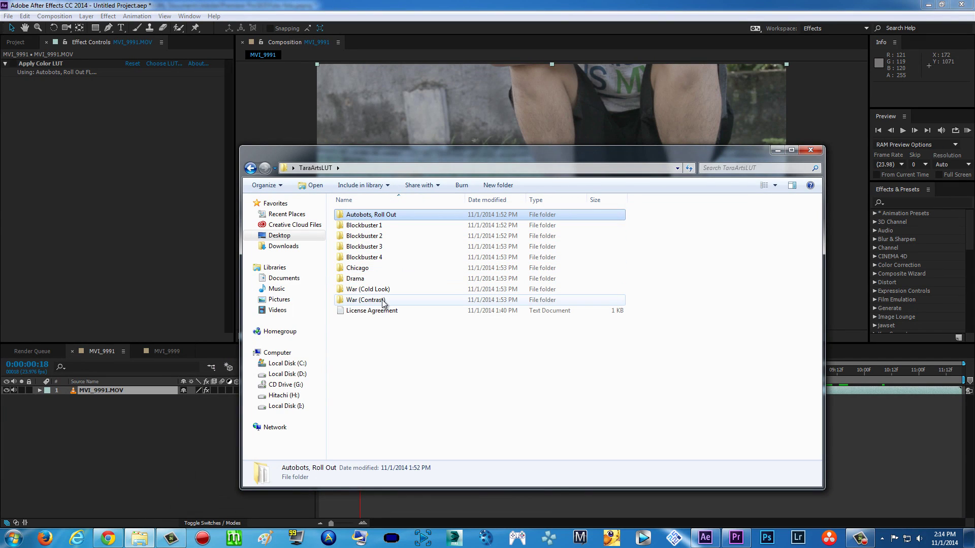
{"action": "left_click", "coordinate": [777, 151]}
{"action": "left_click_drag", "start_coordinate": [412, 373], "coordinate": [545, 373]}
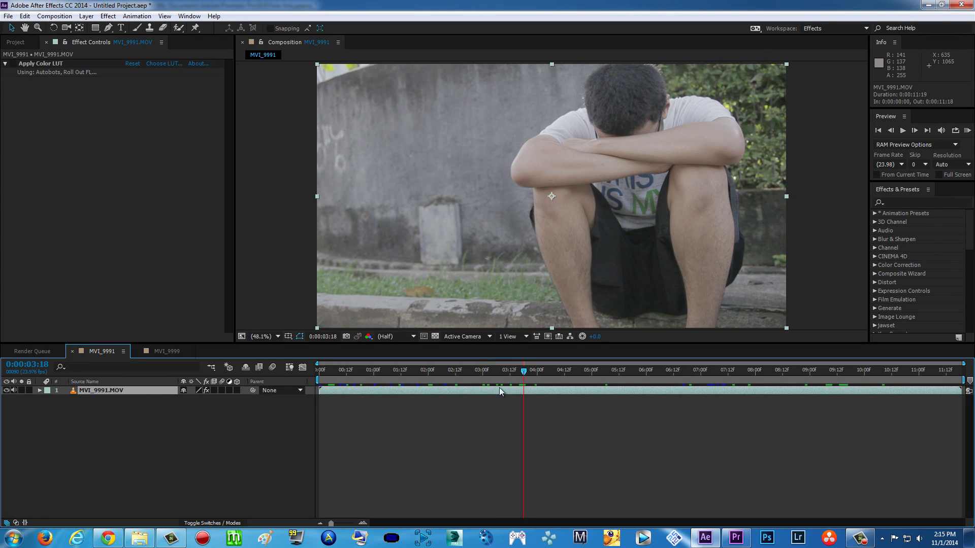
Add the Effect > Utility > Apply Color LUT effect to the clip and select it
{"action": "left_click", "coordinate": [107, 16]}
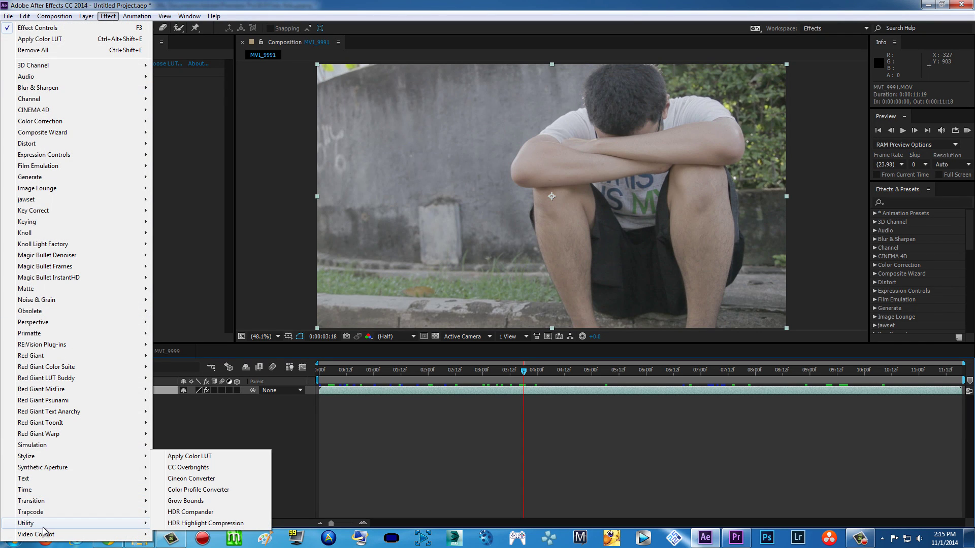
{"action": "mouse_move", "coordinate": [46, 523]}
{"action": "left_click", "coordinate": [210, 457]}
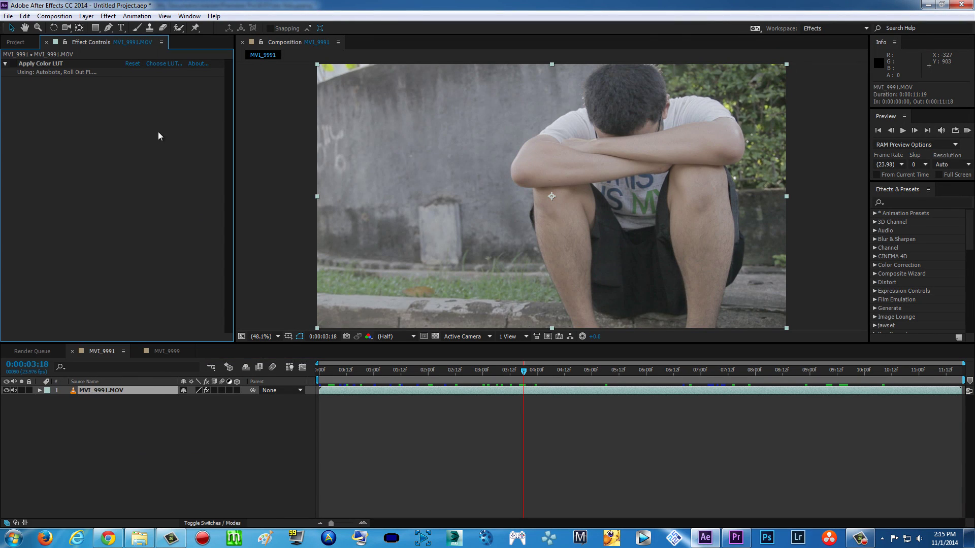
{"action": "left_click", "coordinate": [40, 64]}
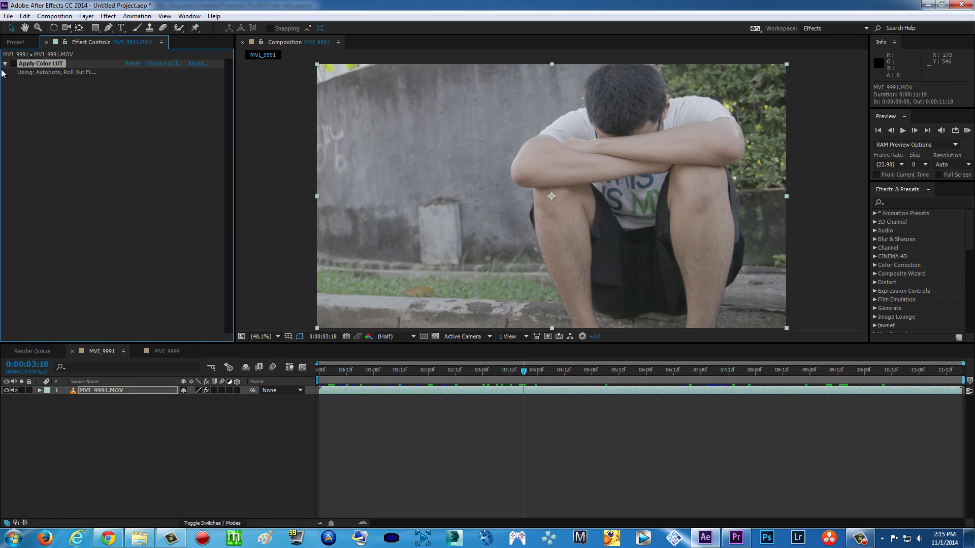
Load Autobots, Roll Out FLAT.cube from the Autobots, Roll Out folder into Apply Color LUT
{"action": "left_click", "coordinate": [157, 64]}
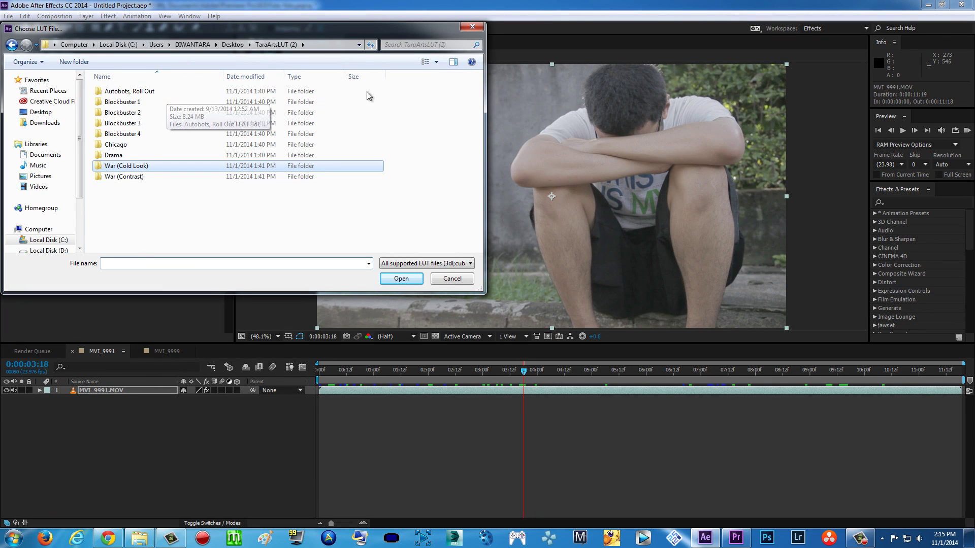
{"action": "double_click", "coordinate": [217, 93]}
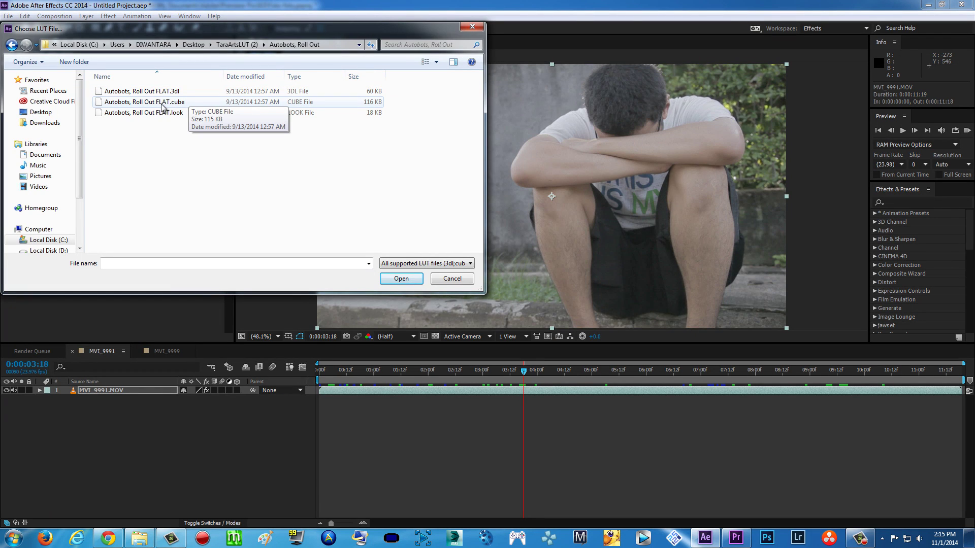
{"action": "double_click", "coordinate": [161, 104]}
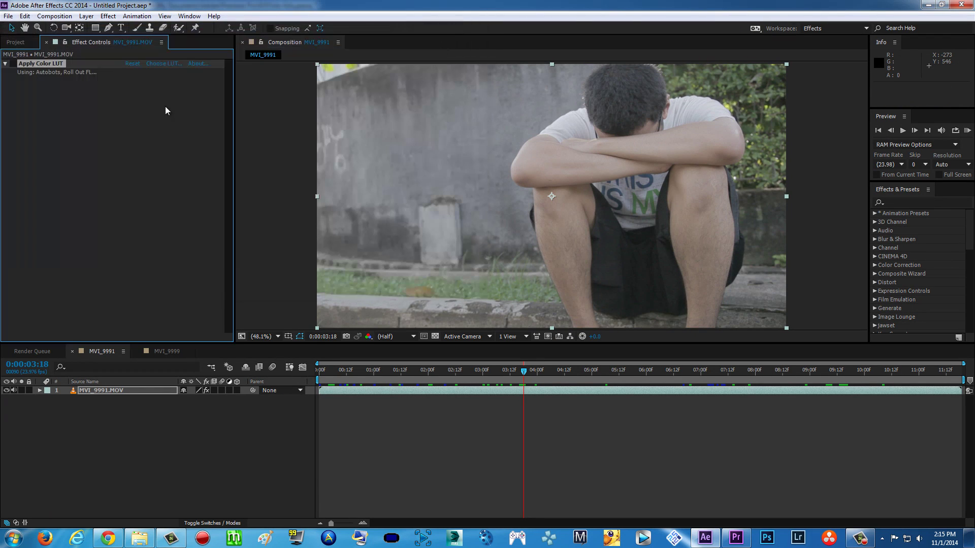
{"action": "left_click", "coordinate": [13, 64]}
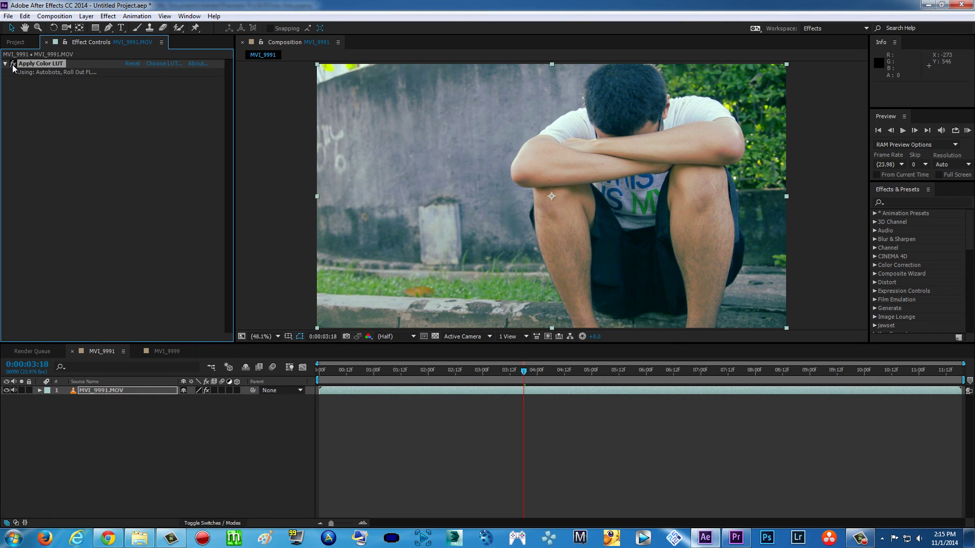
{"action": "left_click_drag", "start_coordinate": [500, 376], "coordinate": [887, 369]}
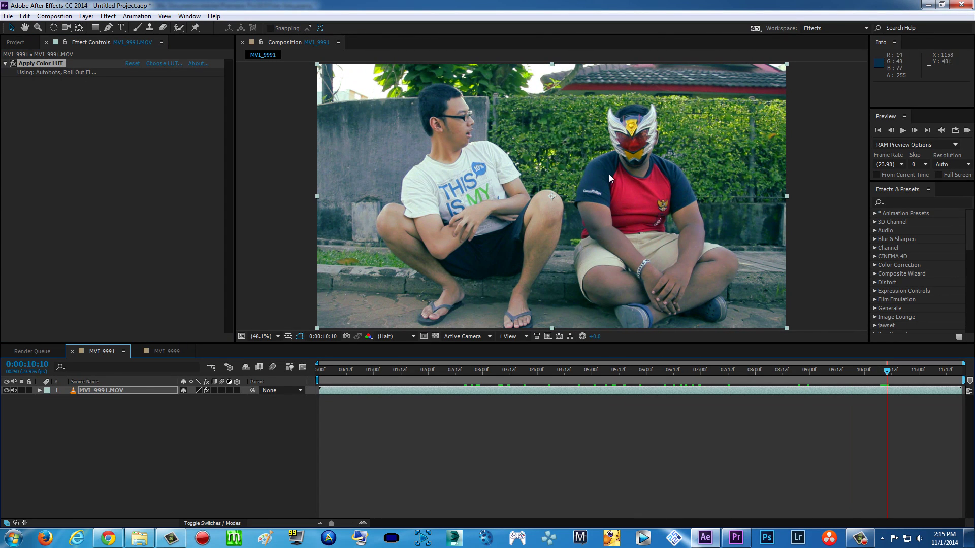
{"action": "left_click", "coordinate": [156, 352]}
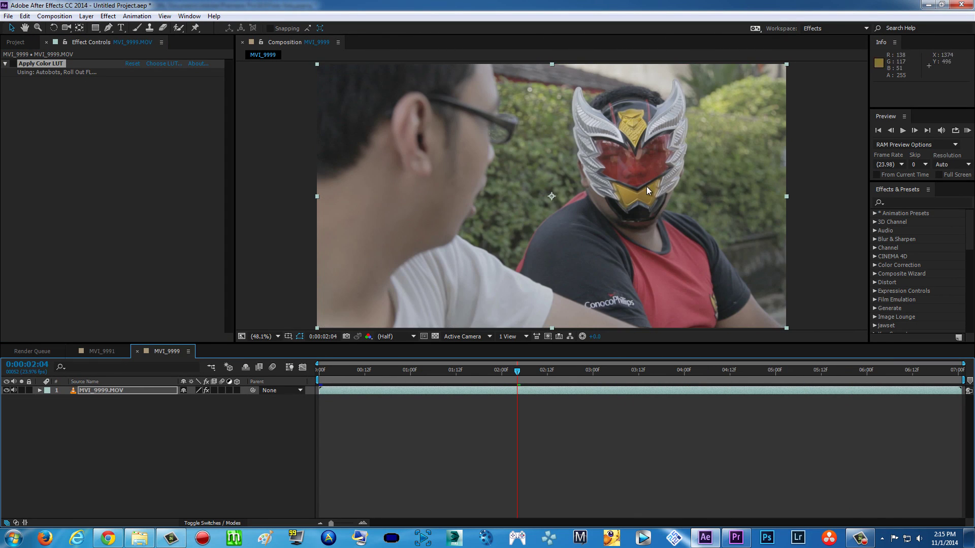
{"action": "left_click", "coordinate": [12, 64]}
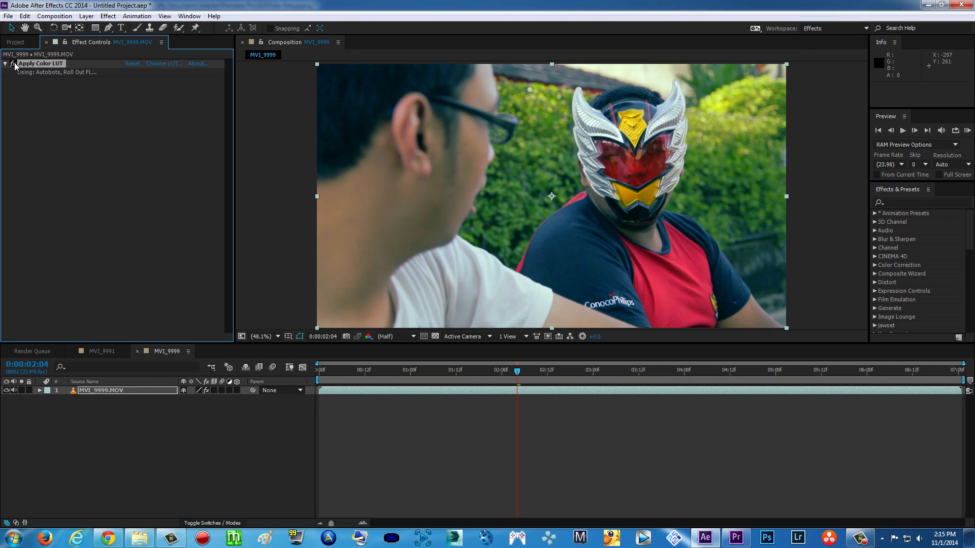
{"action": "left_click", "coordinate": [13, 64]}
{"action": "left_click", "coordinate": [104, 352]}
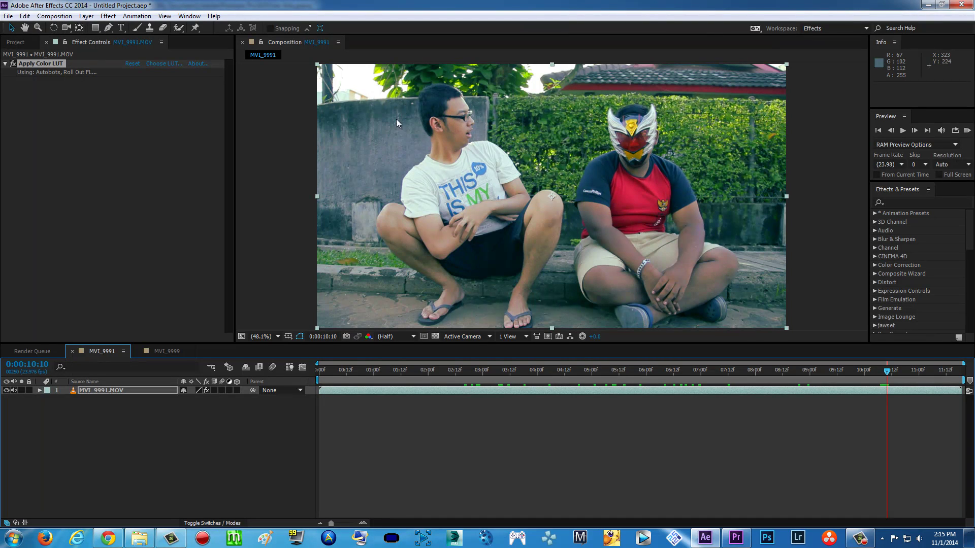
{"action": "left_click", "coordinate": [13, 64]}
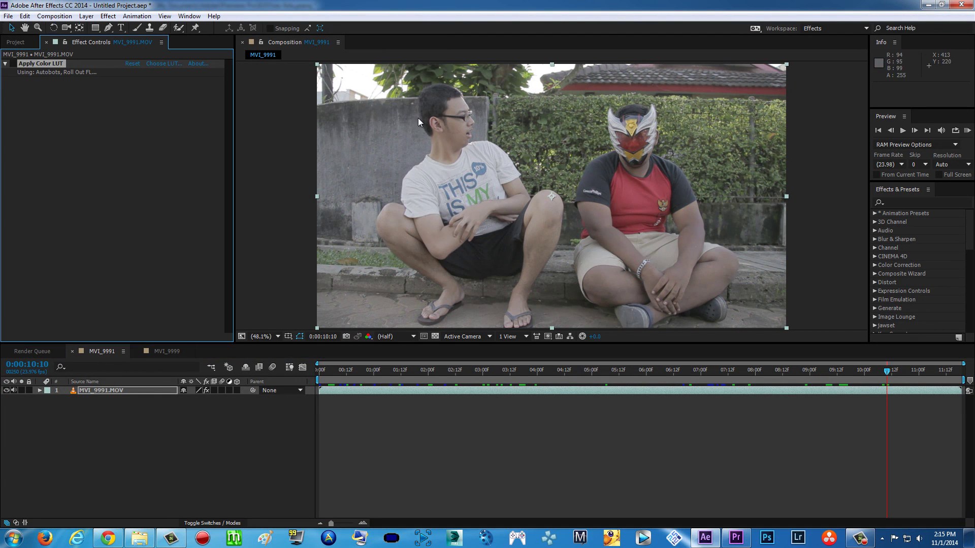
{"action": "left_click", "coordinate": [13, 64]}
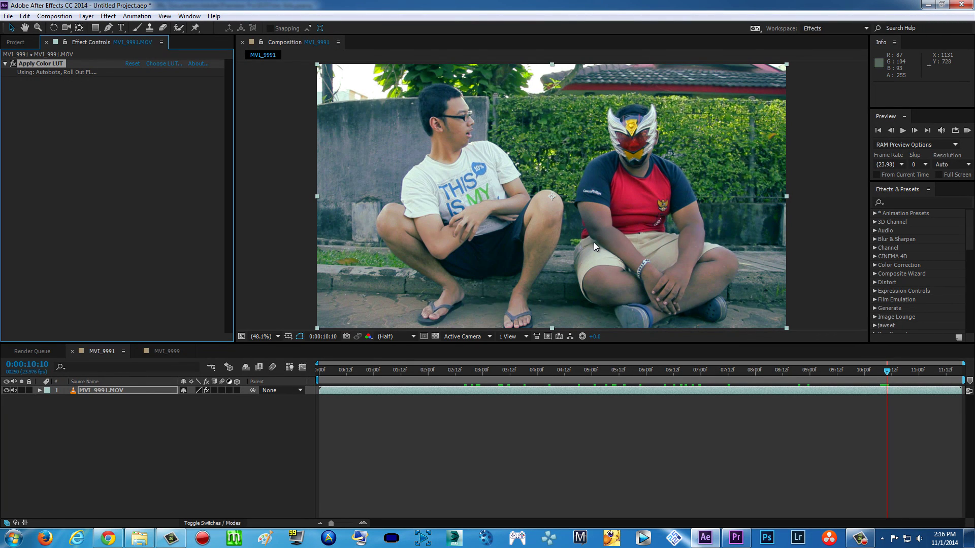
Try BLOCKBUSTER.cube from Blockbuster 1, then the Blockbuster 2 cube LUT
{"action": "left_click", "coordinate": [161, 64]}
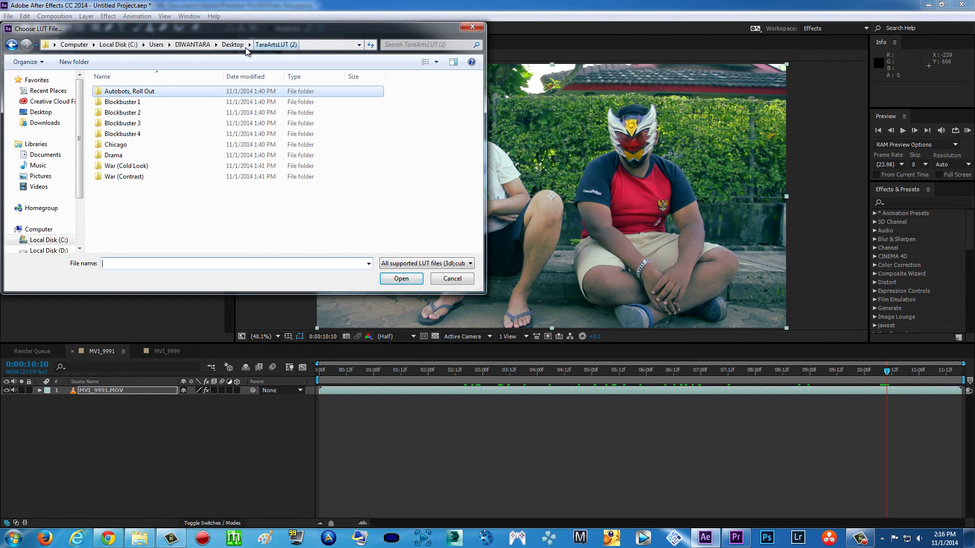
{"action": "double_click", "coordinate": [126, 102]}
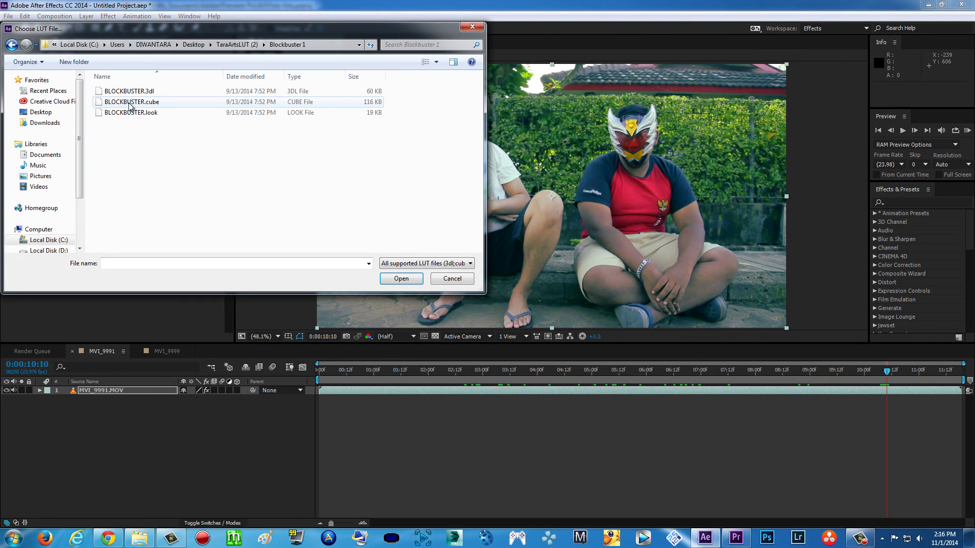
{"action": "left_click", "coordinate": [126, 115]}
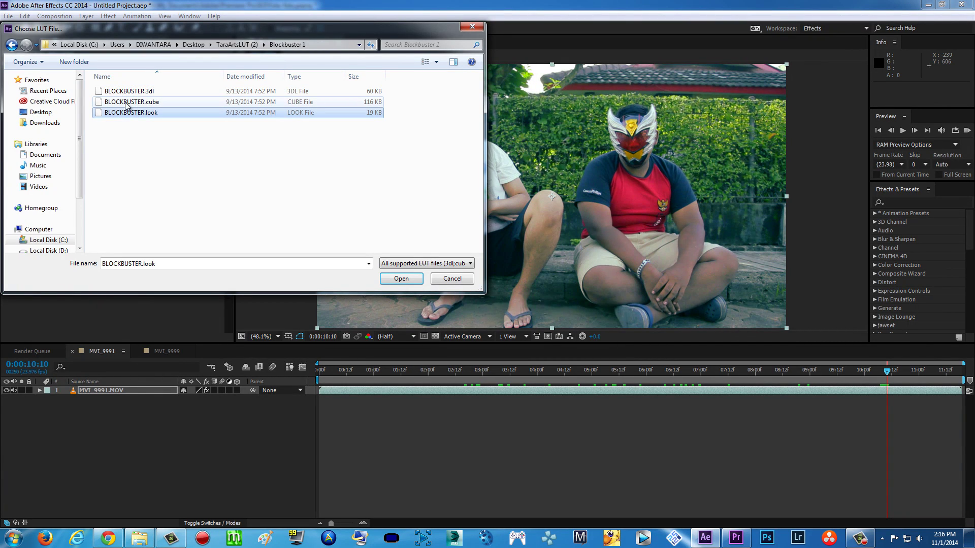
{"action": "left_click", "coordinate": [126, 103]}
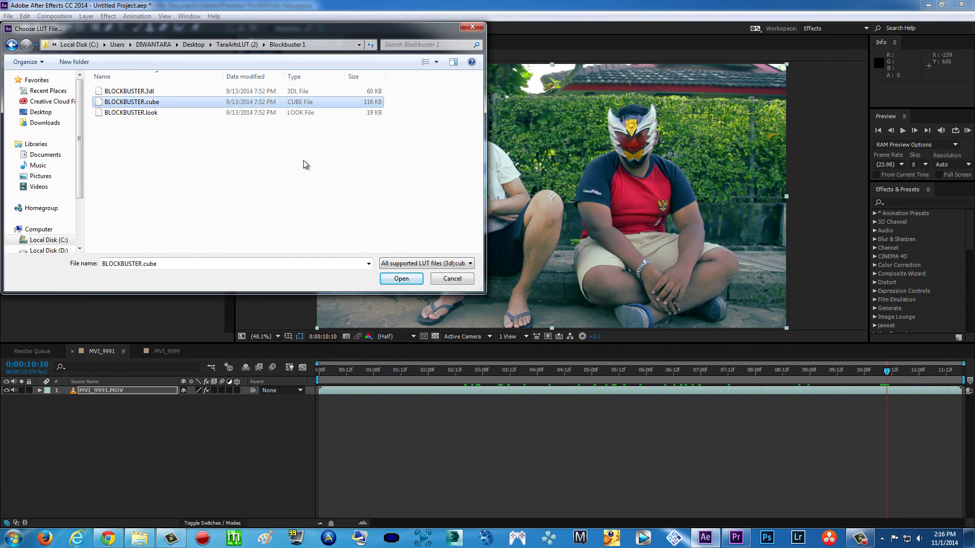
{"action": "double_click", "coordinate": [130, 102]}
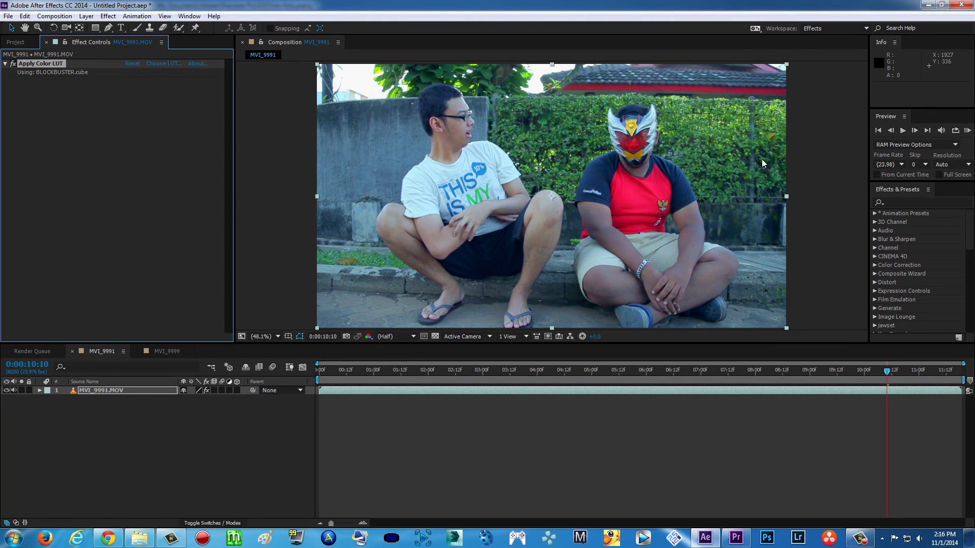
{"action": "left_click", "coordinate": [171, 62]}
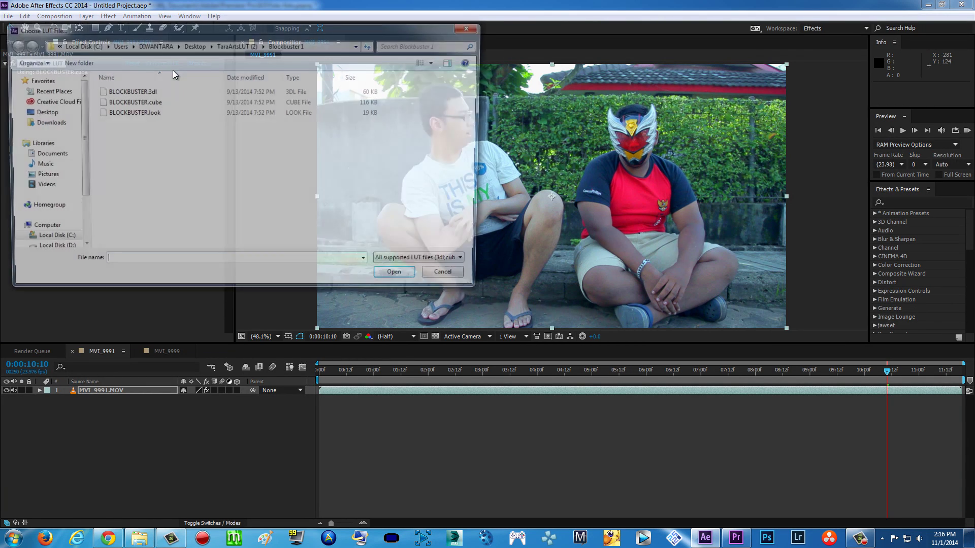
{"action": "left_click", "coordinate": [237, 44]}
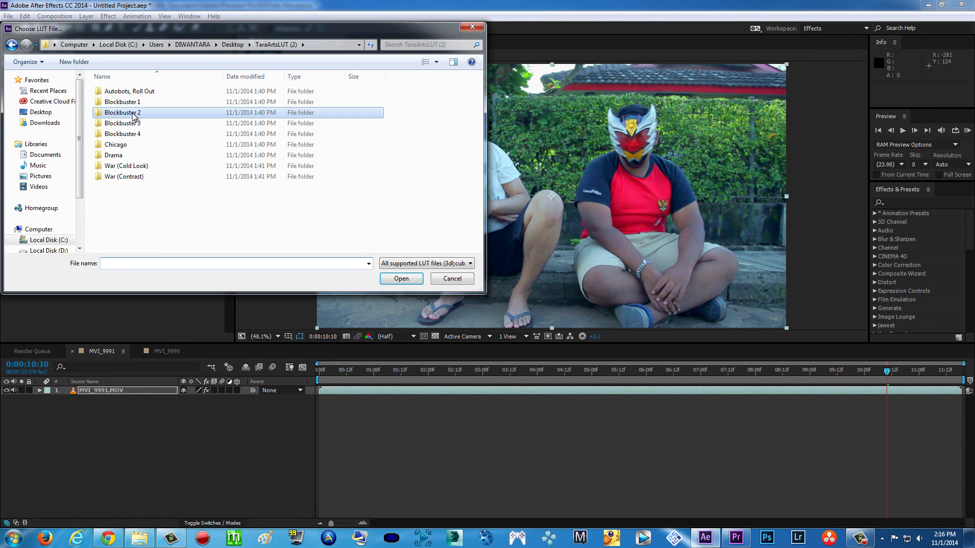
{"action": "double_click", "coordinate": [131, 113]}
{"action": "left_click", "coordinate": [164, 104]}
{"action": "double_click", "coordinate": [165, 104]}
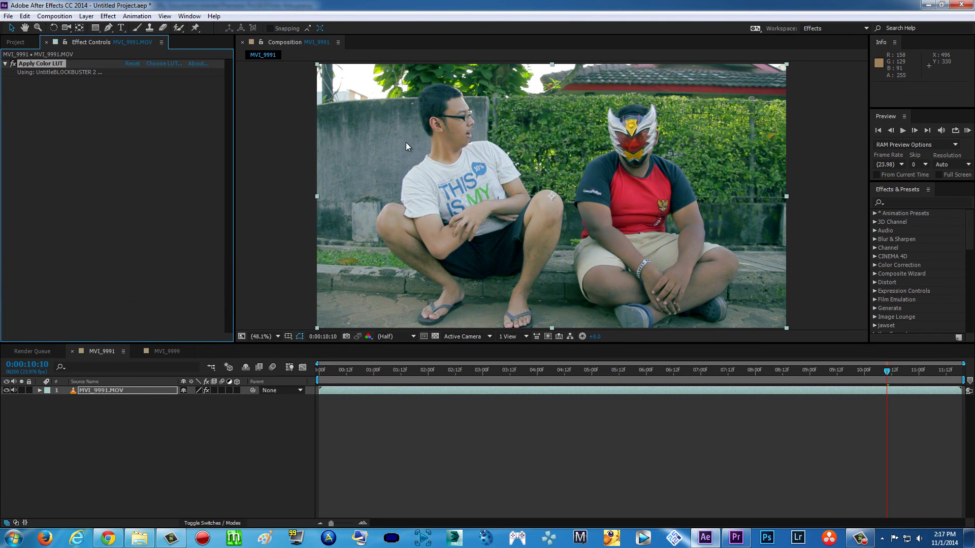
Try Blockbuster 3.cube, then BLOCKBUSTER FLAT.cube from Blockbuster 4
{"action": "left_click", "coordinate": [170, 64]}
{"action": "left_click", "coordinate": [242, 44]}
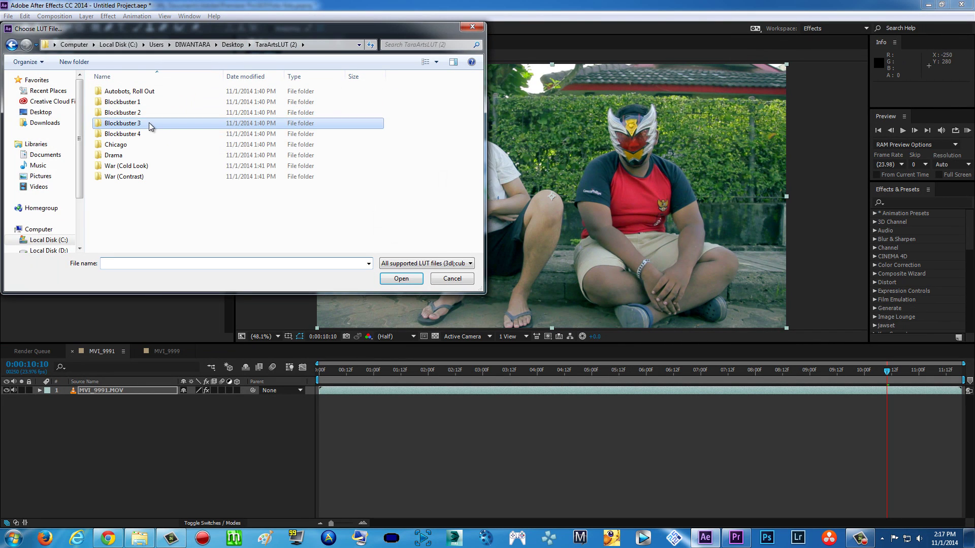
{"action": "double_click", "coordinate": [148, 123]}
{"action": "double_click", "coordinate": [142, 101]}
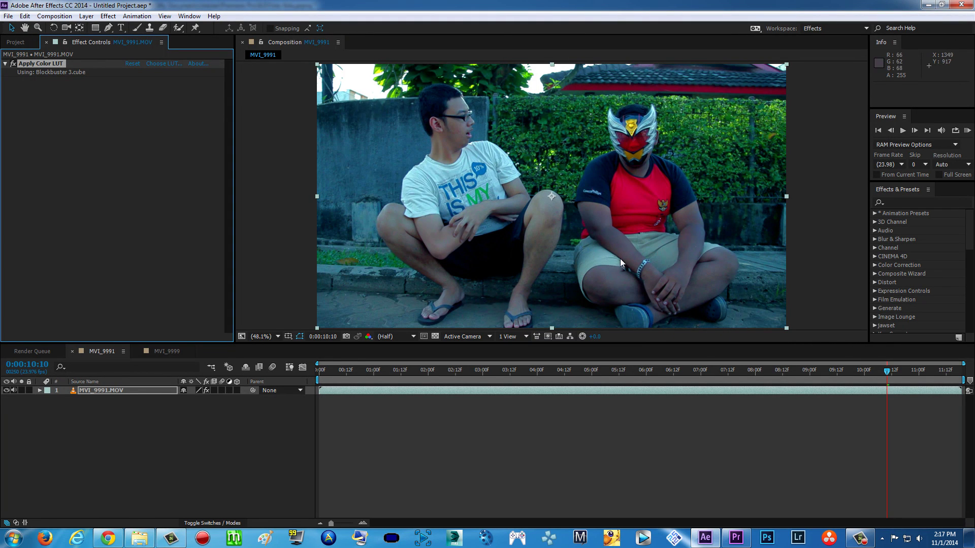
{"action": "left_click", "coordinate": [166, 63]}
{"action": "left_click", "coordinate": [237, 45]}
{"action": "double_click", "coordinate": [144, 134]}
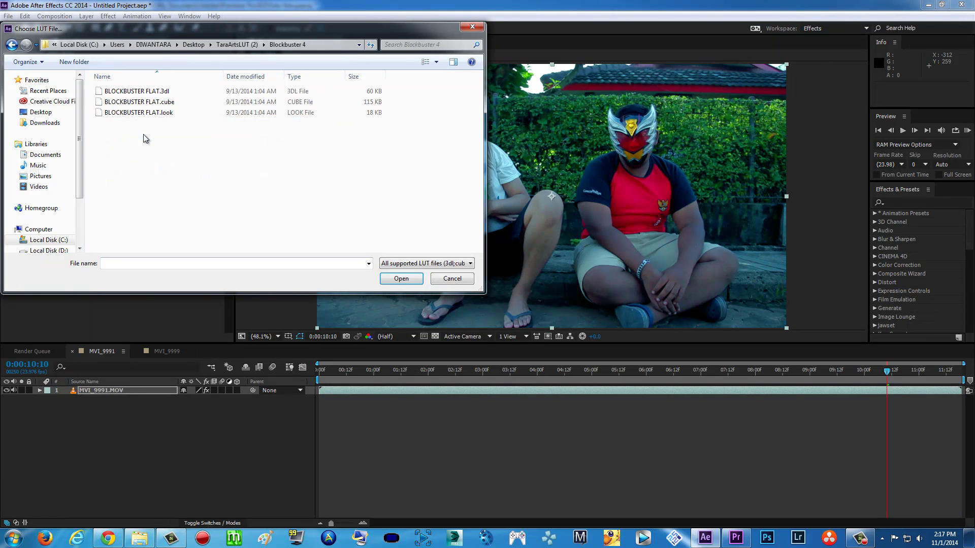
{"action": "double_click", "coordinate": [156, 102]}
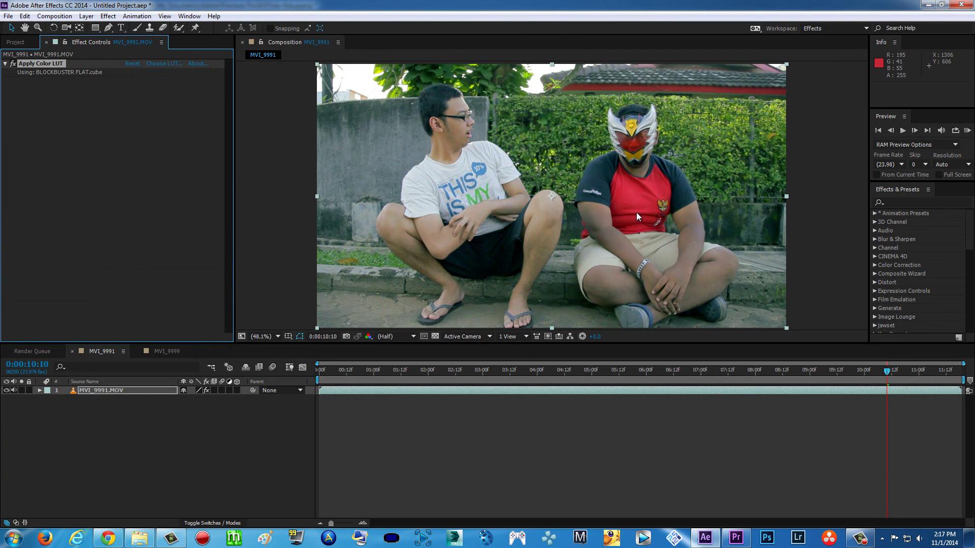
Apply CHICAGO.cube from the Chicago folder as the LUT
{"action": "left_click", "coordinate": [166, 64]}
{"action": "left_click", "coordinate": [229, 47]}
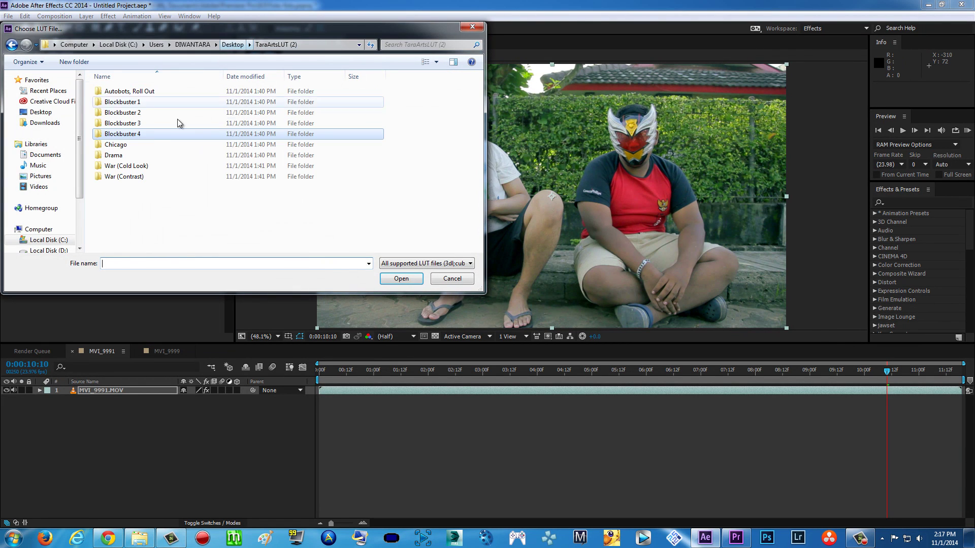
{"action": "double_click", "coordinate": [152, 134]}
{"action": "left_click", "coordinate": [145, 103]}
{"action": "double_click", "coordinate": [146, 103]}
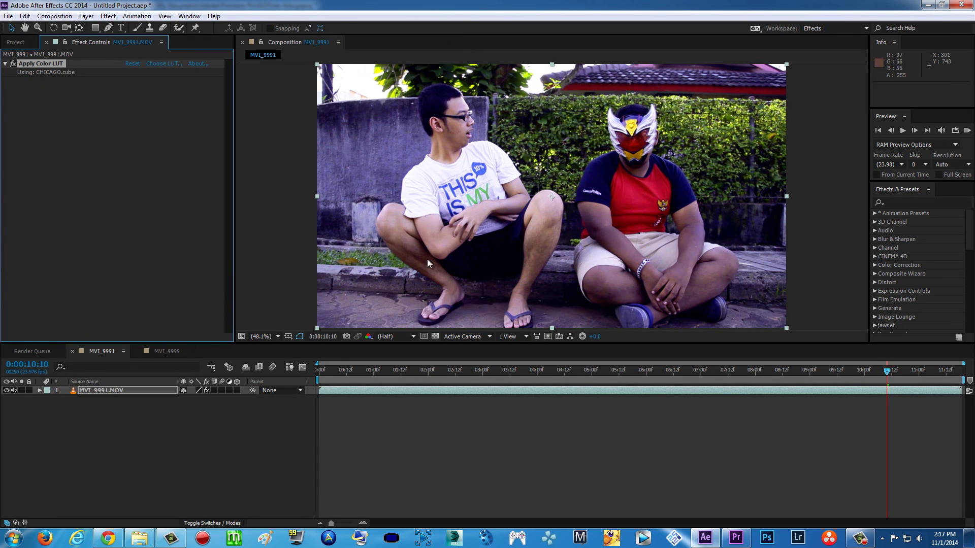
Try the drama.cube LUT from the Drama folder
{"action": "left_click", "coordinate": [158, 64]}
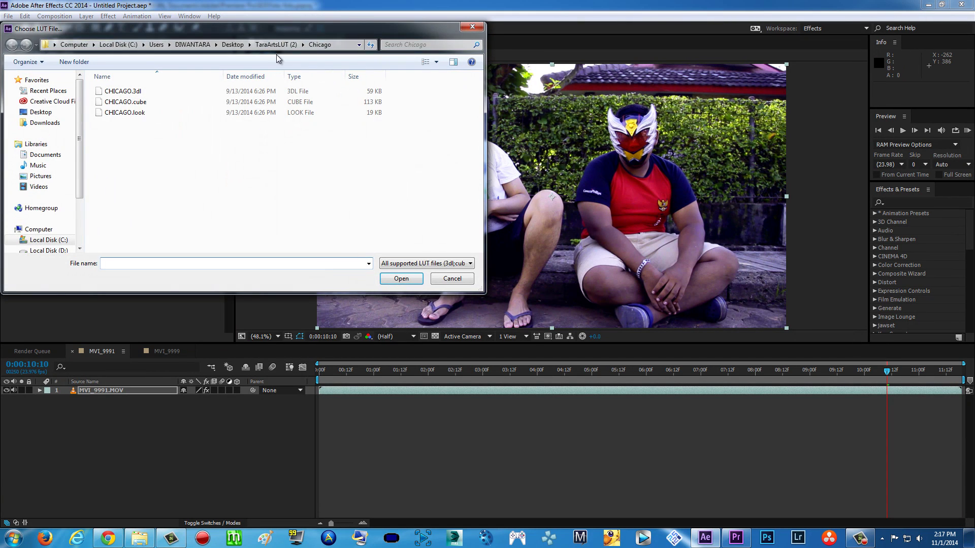
{"action": "left_click", "coordinate": [276, 46]}
{"action": "double_click", "coordinate": [107, 155]}
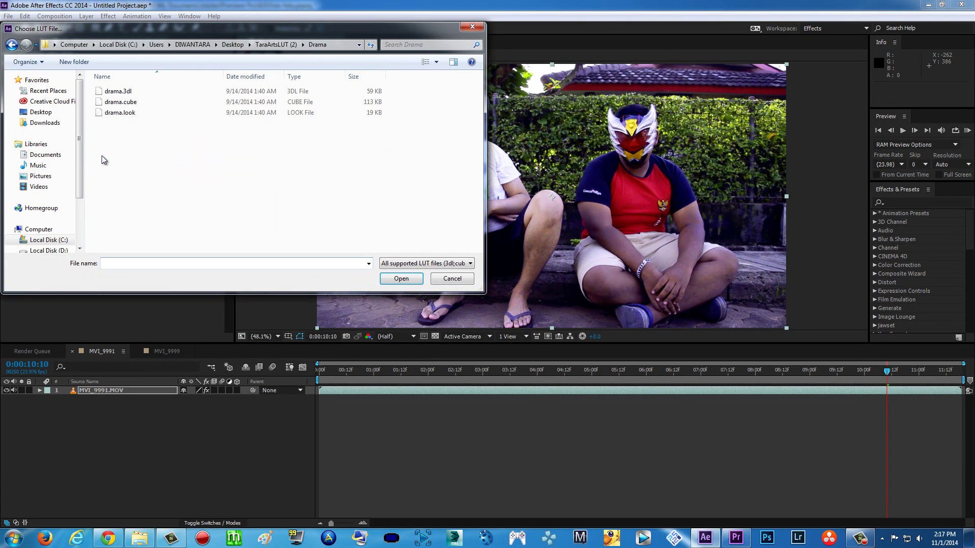
{"action": "double_click", "coordinate": [159, 103]}
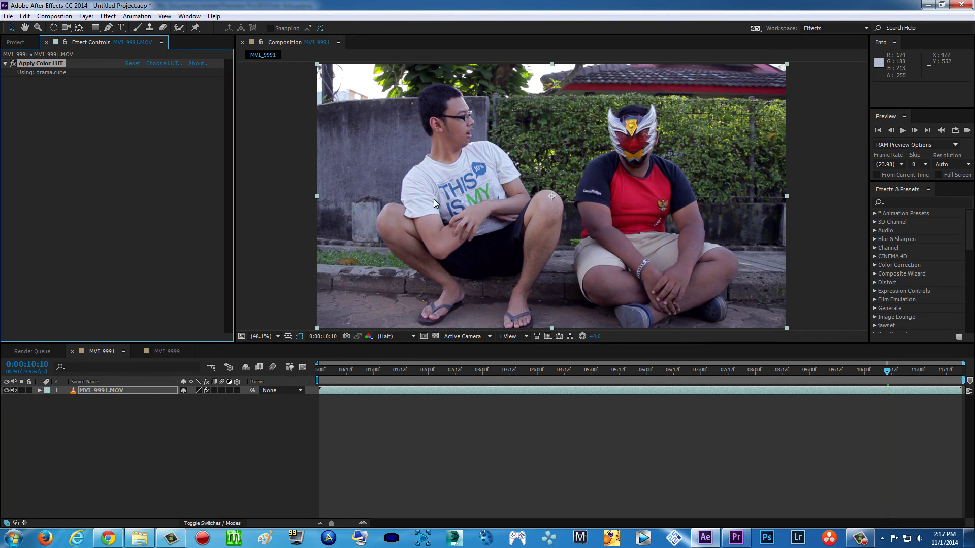
Apply cold war.cube from War (Cold Look) and check it on another frame
{"action": "left_click", "coordinate": [175, 63]}
{"action": "left_click", "coordinate": [273, 45]}
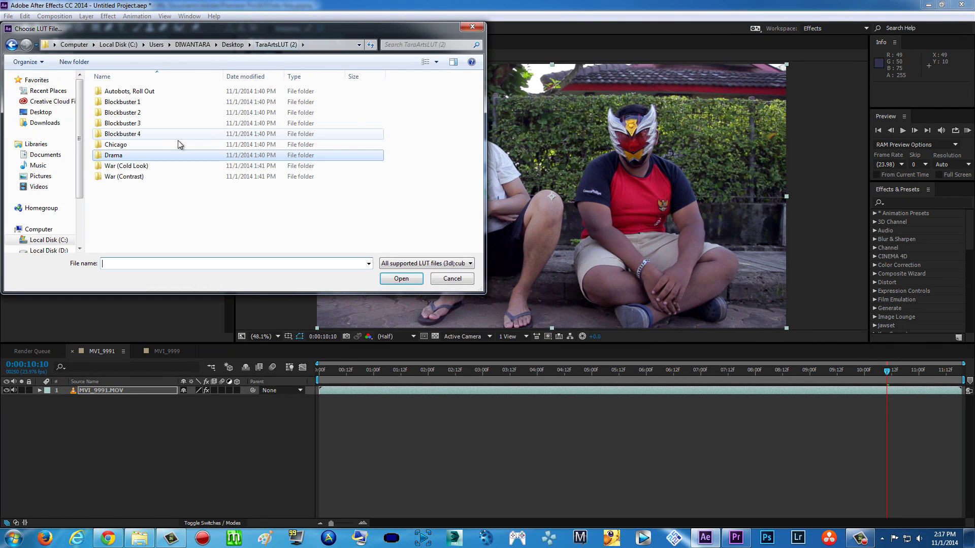
{"action": "double_click", "coordinate": [142, 169]}
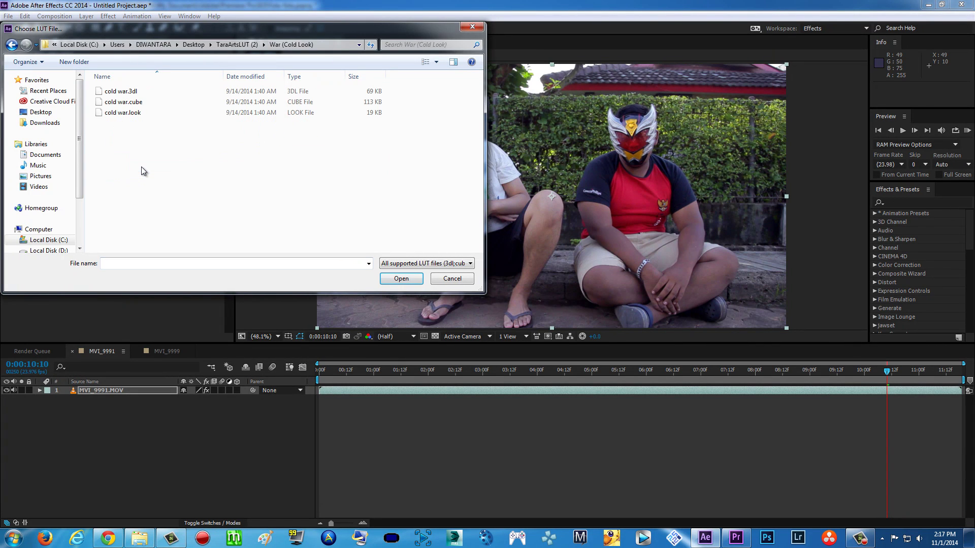
{"action": "double_click", "coordinate": [131, 102]}
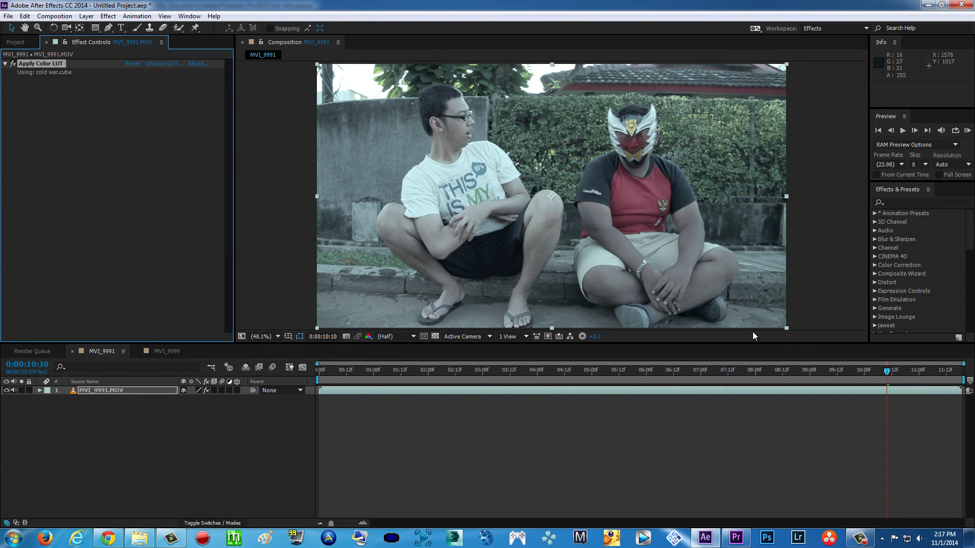
{"action": "mouse_move", "coordinate": [772, 371]}
{"action": "left_mouse_down"}
{"action": "mouse_move", "coordinate": [592, 365]}
{"action": "mouse_move", "coordinate": [877, 365]}
{"action": "left_mouse_up"}
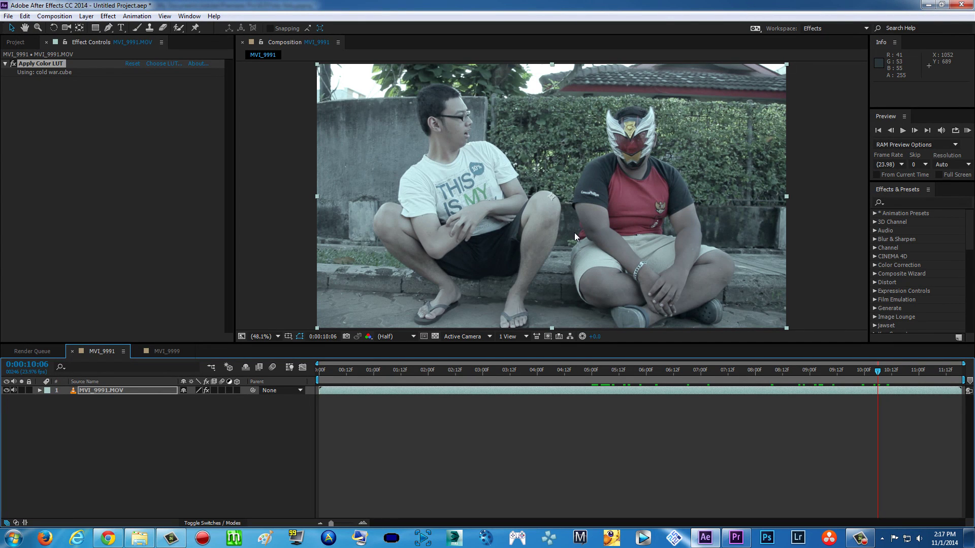
Load war 1.cube from War (Contrast) and preview a frame near 10:19
{"action": "left_click", "coordinate": [167, 63]}
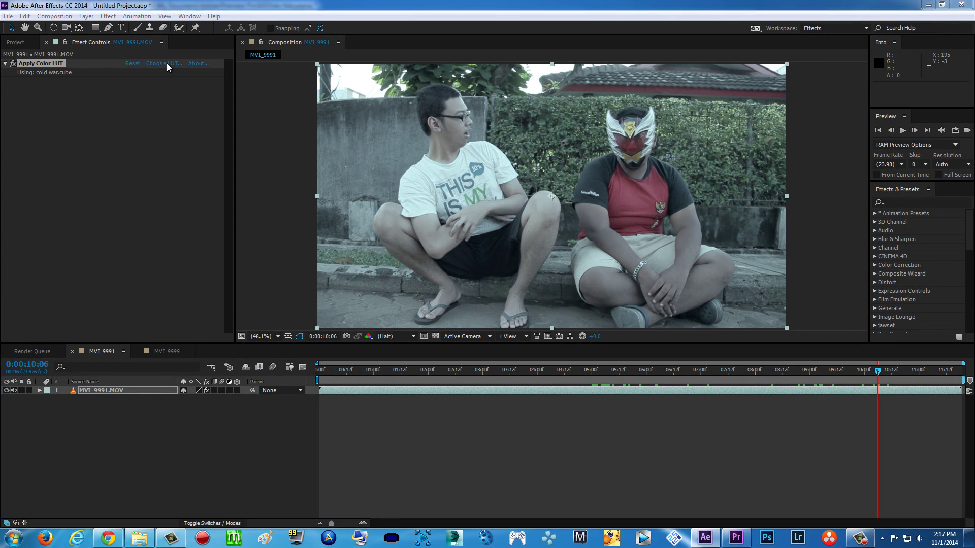
{"action": "key", "text": "BackSpace"}
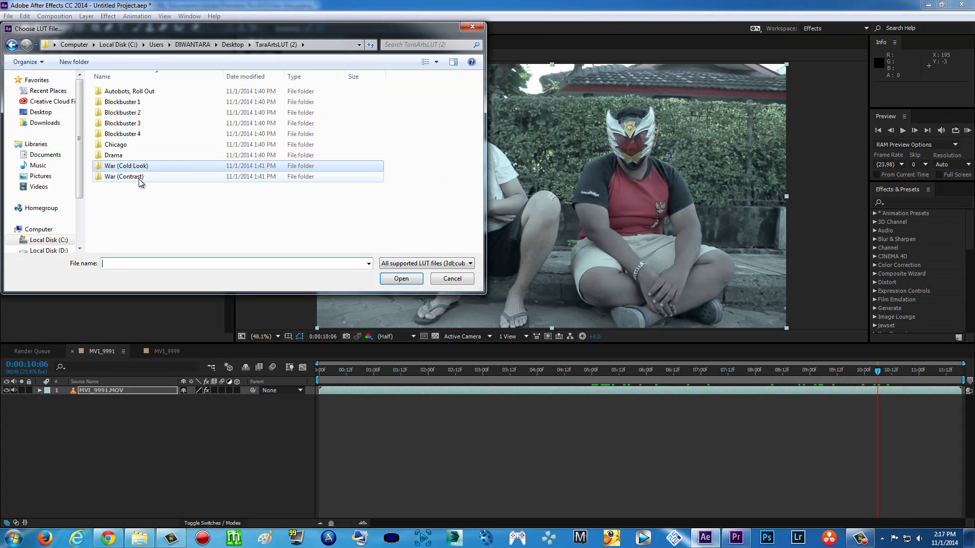
{"action": "double_click", "coordinate": [130, 176]}
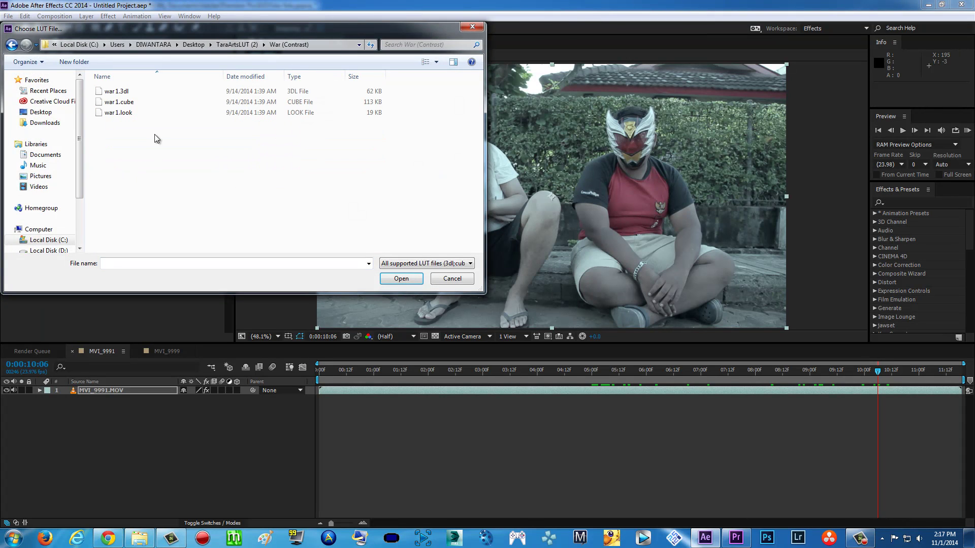
{"action": "double_click", "coordinate": [144, 103]}
{"action": "left_click_drag", "start_coordinate": [701, 379], "coordinate": [909, 372]}
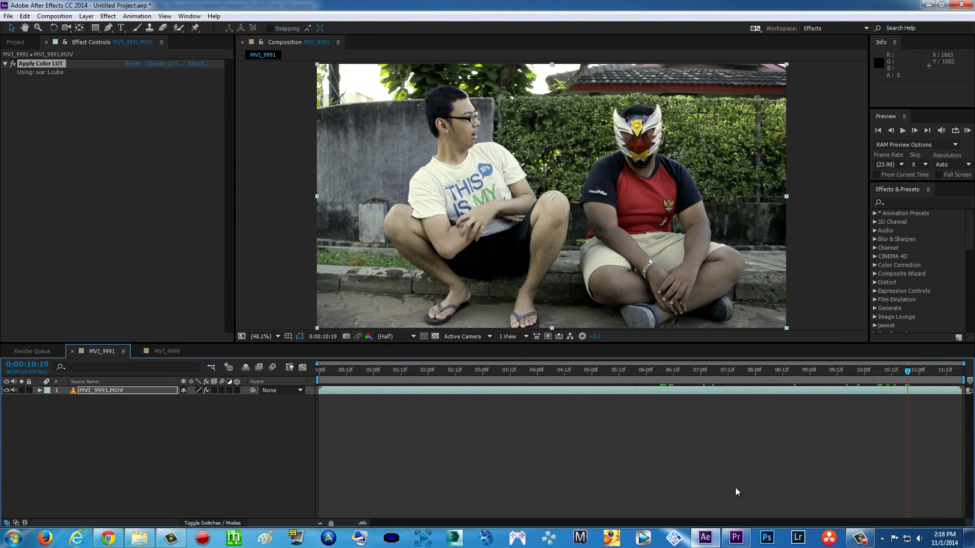
In Premiere Pro, select the MVI_9991 clip and show the Lumetri Looks presets
{"action": "left_click", "coordinate": [737, 539]}
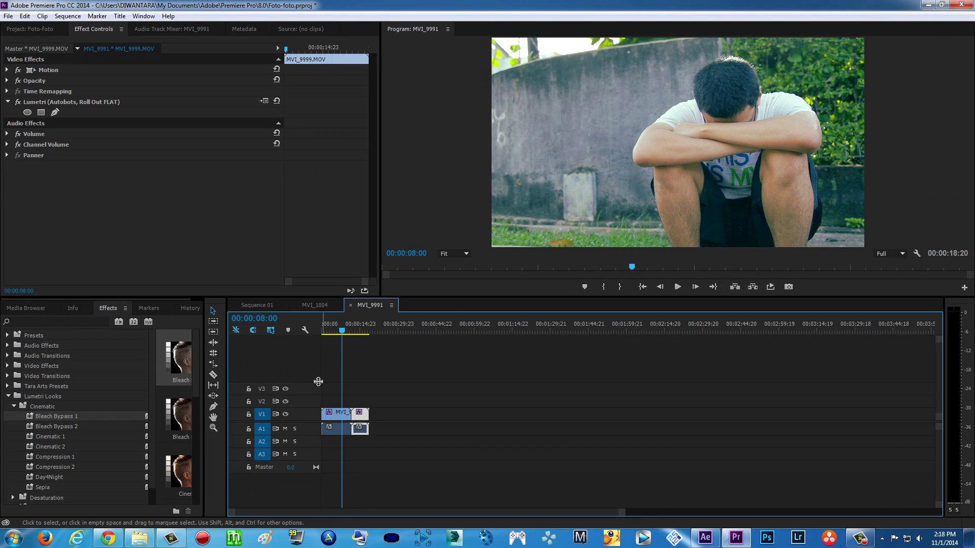
{"action": "left_click", "coordinate": [337, 424]}
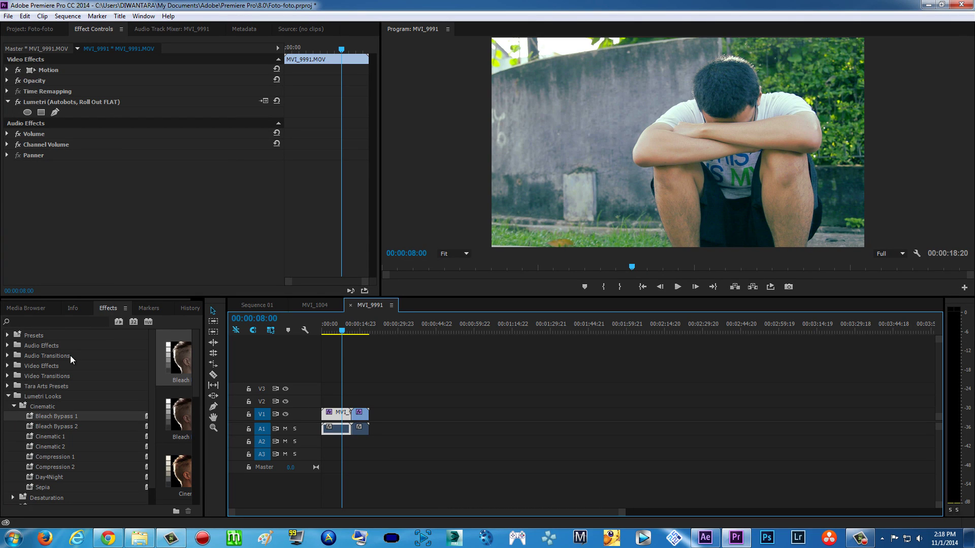
{"action": "left_click", "coordinate": [7, 398]}
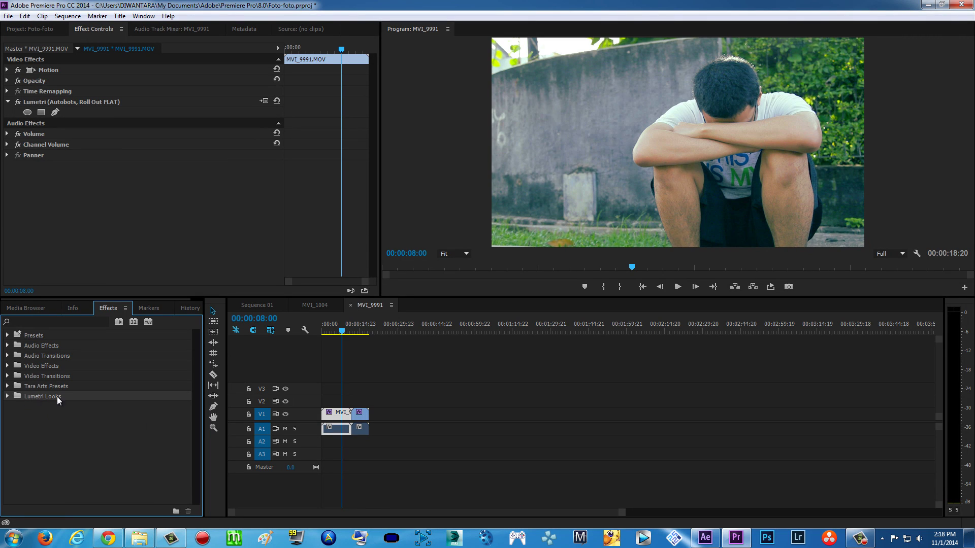
{"action": "left_click", "coordinate": [7, 396]}
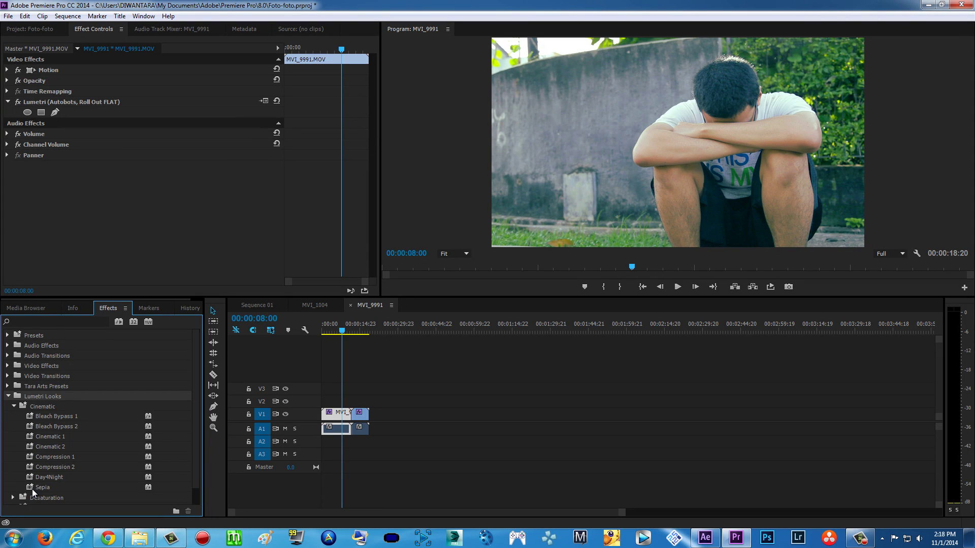
Apply the Cinematic Day4Night look and delete the old Autobots Lumetri effect
{"action": "left_click_drag", "start_coordinate": [36, 477], "coordinate": [347, 415]}
{"action": "left_click", "coordinate": [60, 105]}
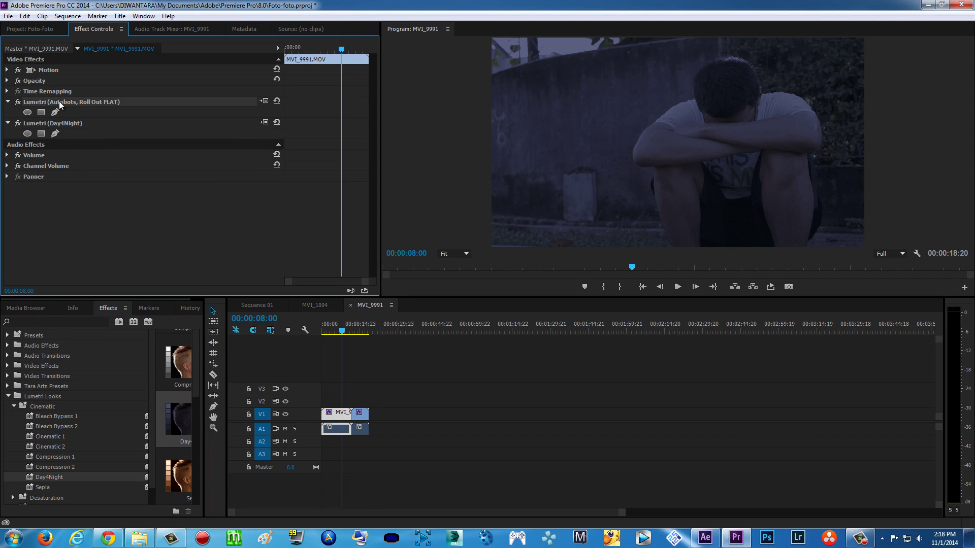
{"action": "key", "text": "Delete"}
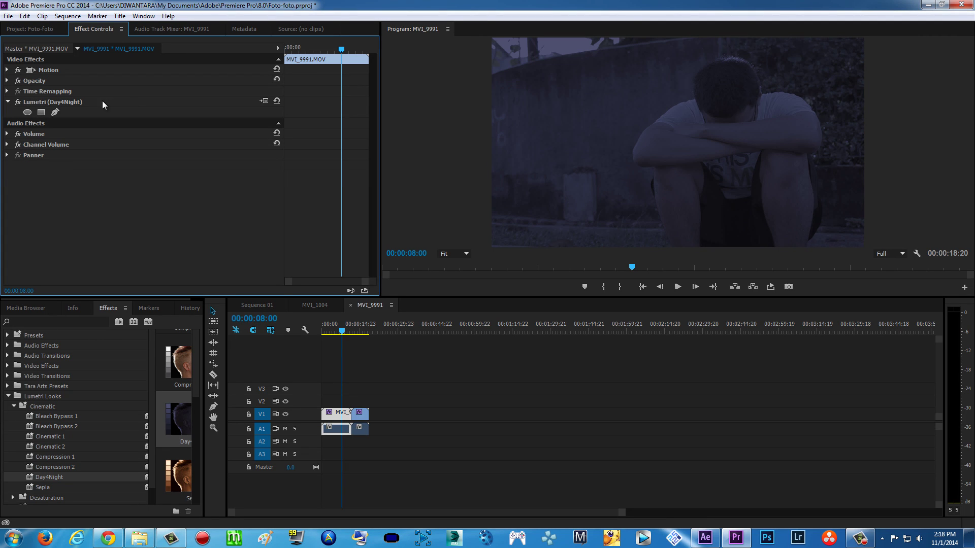
Load Autobots, Roll Out FLAT.cube as the Lumetri look on MVI_9991
{"action": "left_click", "coordinate": [262, 98]}
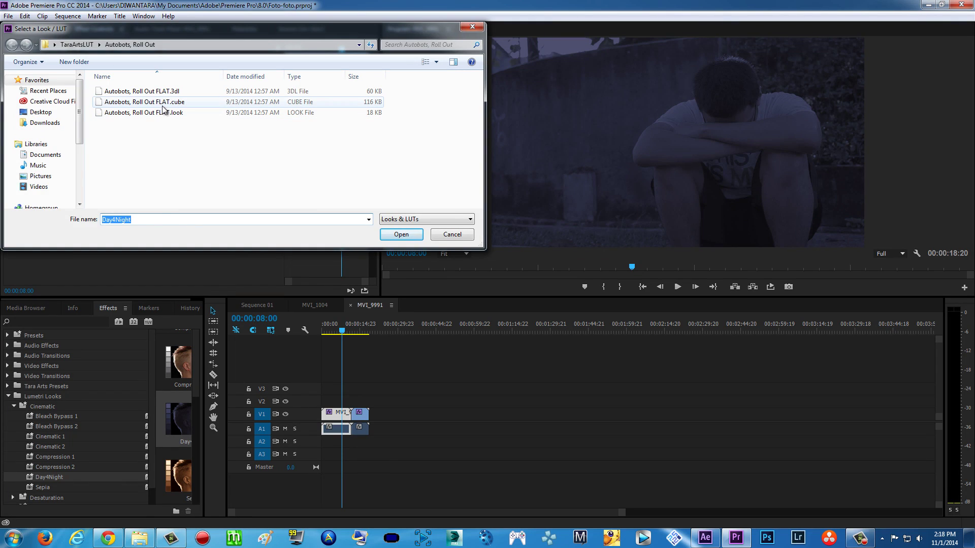
{"action": "left_click", "coordinate": [160, 104]}
{"action": "left_click", "coordinate": [77, 45]}
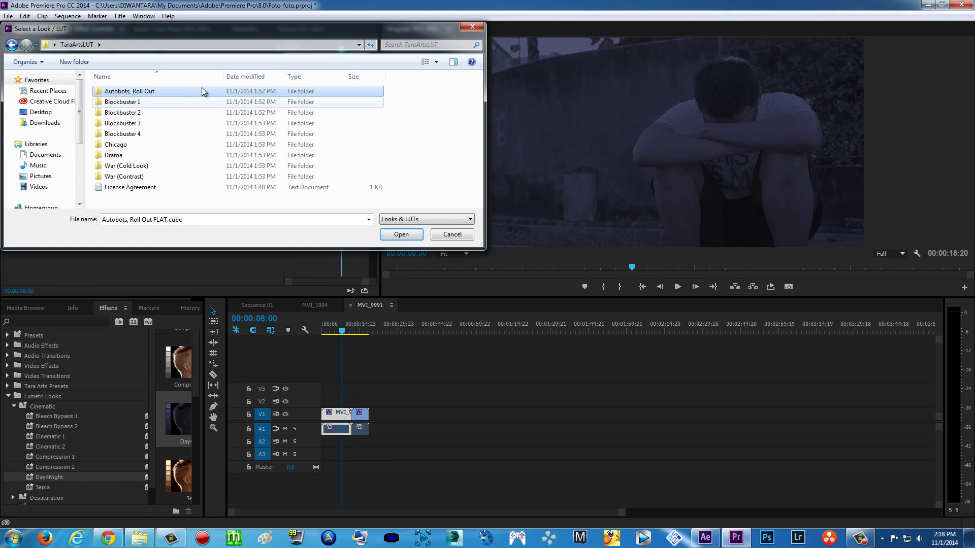
{"action": "double_click", "coordinate": [179, 92]}
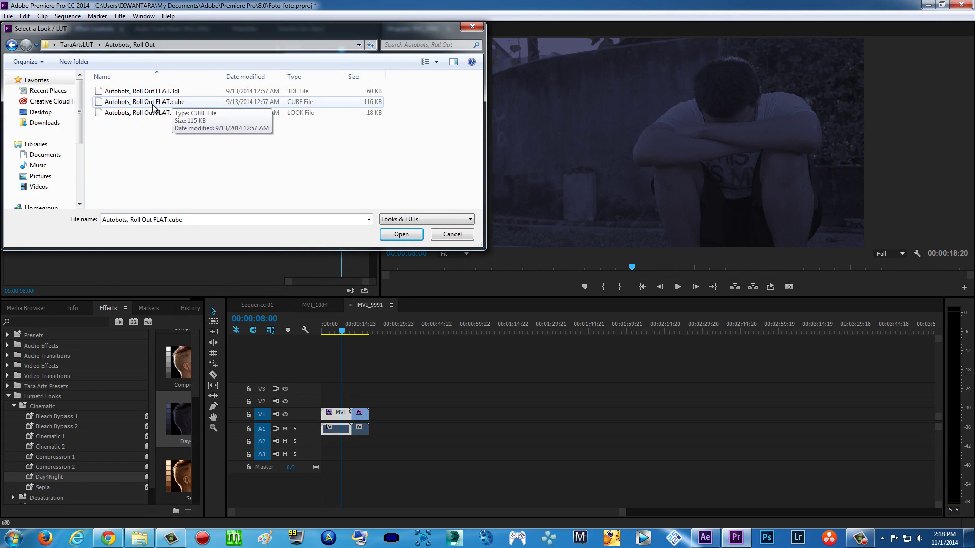
{"action": "double_click", "coordinate": [153, 107]}
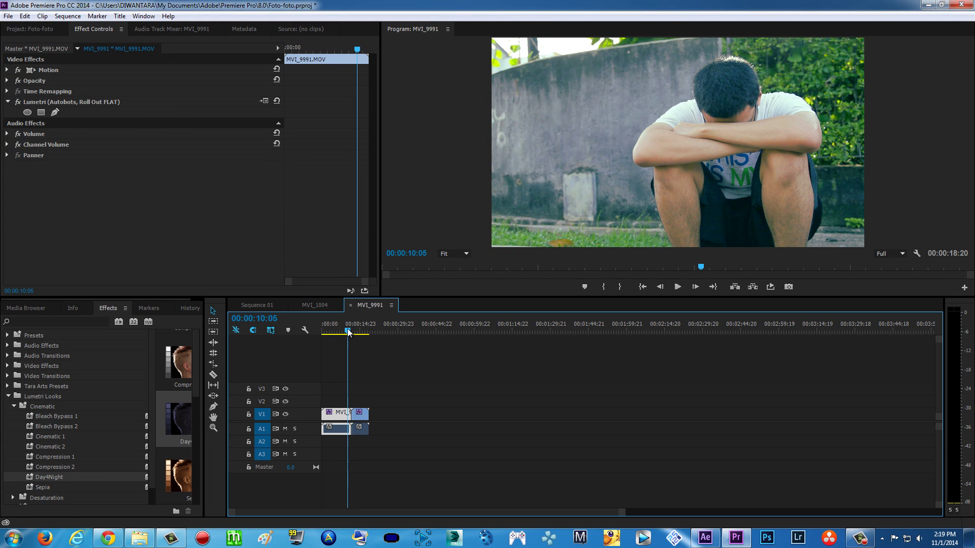
Move the playhead to 15:09 and select the second clip MVI_9999
{"action": "left_click_drag", "start_coordinate": [343, 333], "coordinate": [363, 329]}
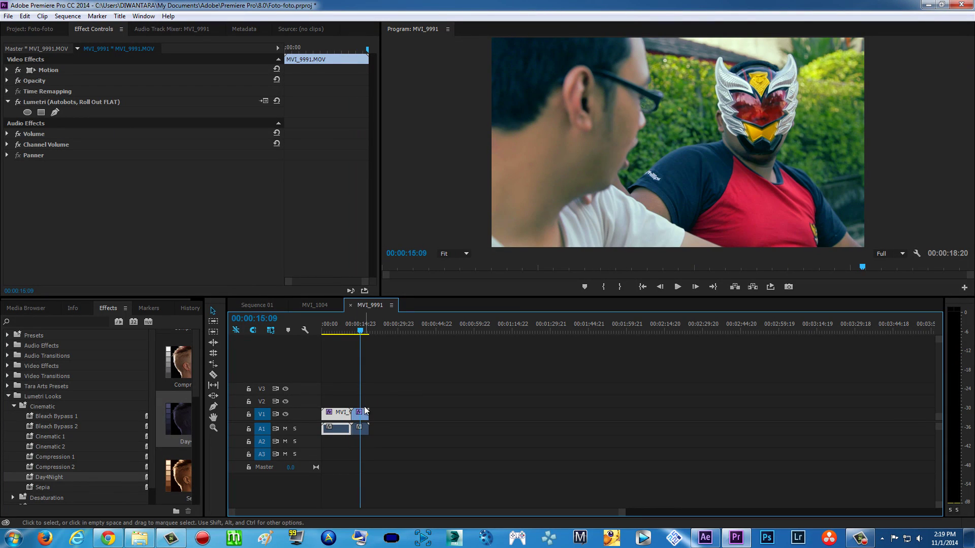
{"action": "left_click", "coordinate": [364, 416]}
{"action": "left_click", "coordinate": [62, 431]}
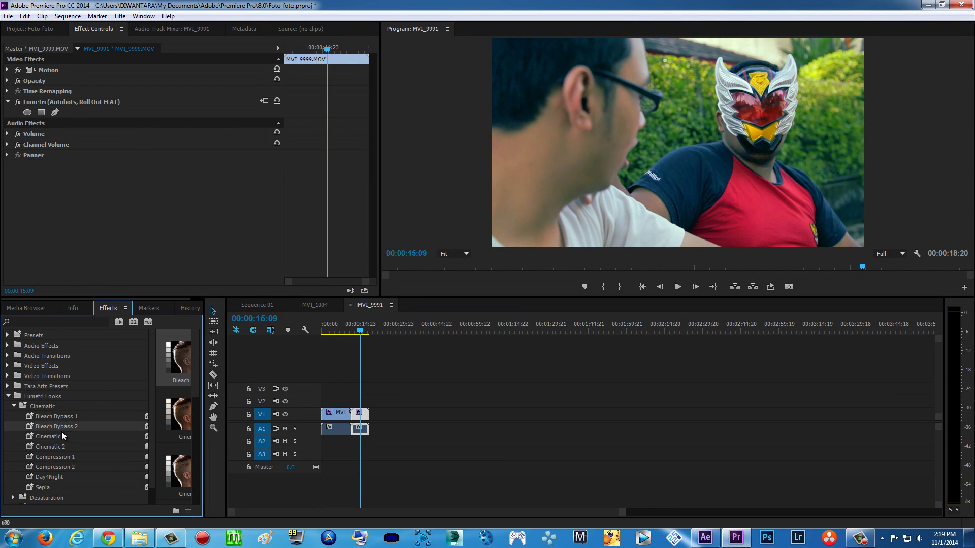
{"action": "scroll", "coordinate": [58, 453], "scroll_direction": "down", "scroll_amount": 1}
{"action": "left_click", "coordinate": [54, 426]}
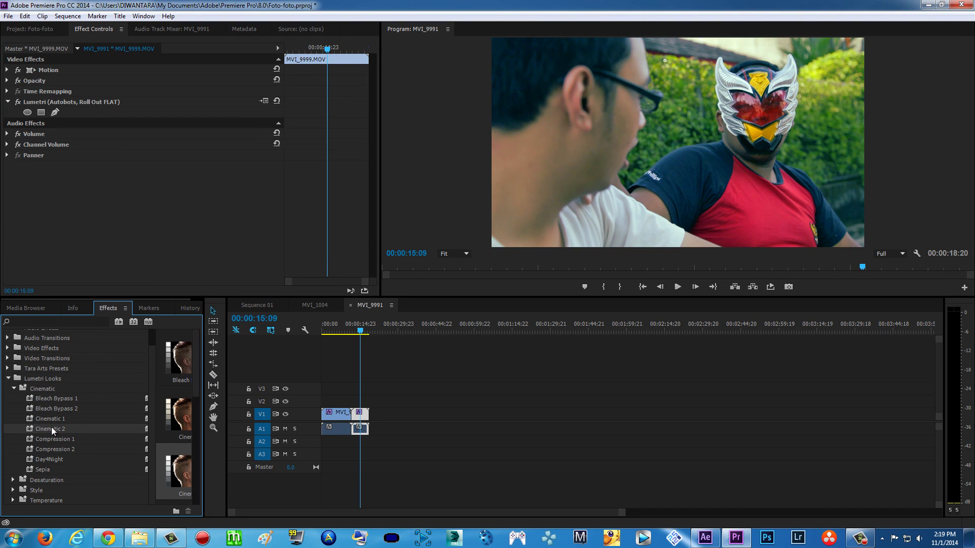
Load cold war.cube from War (Cold Look) as MVI_9999's Lumetri look, then save the project
{"action": "left_click", "coordinate": [266, 100]}
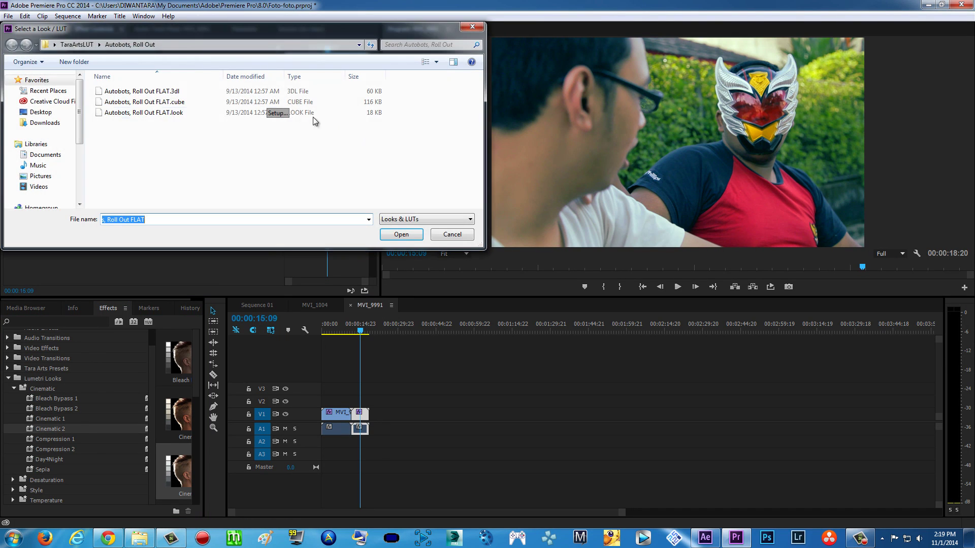
{"action": "left_click", "coordinate": [80, 45]}
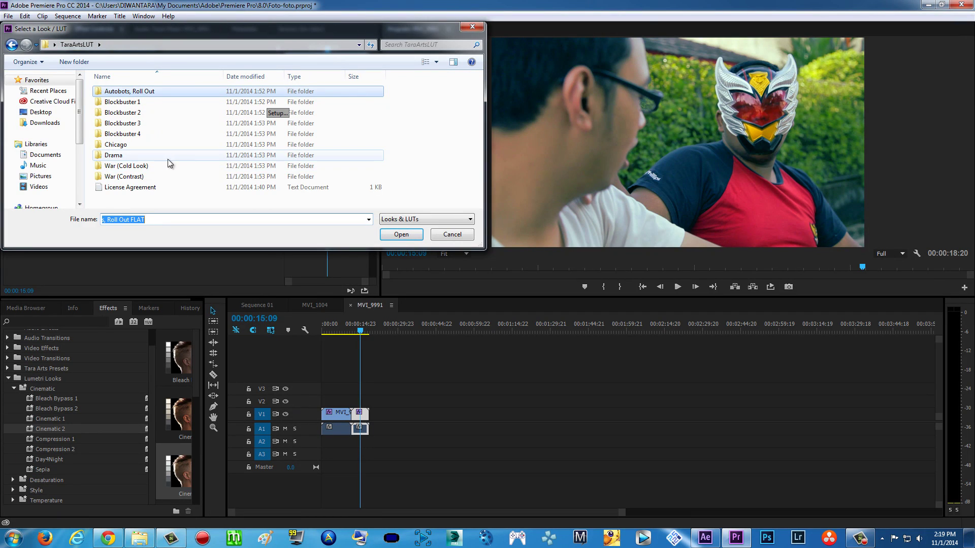
{"action": "double_click", "coordinate": [146, 167]}
{"action": "left_click", "coordinate": [150, 102]}
{"action": "double_click", "coordinate": [150, 103]}
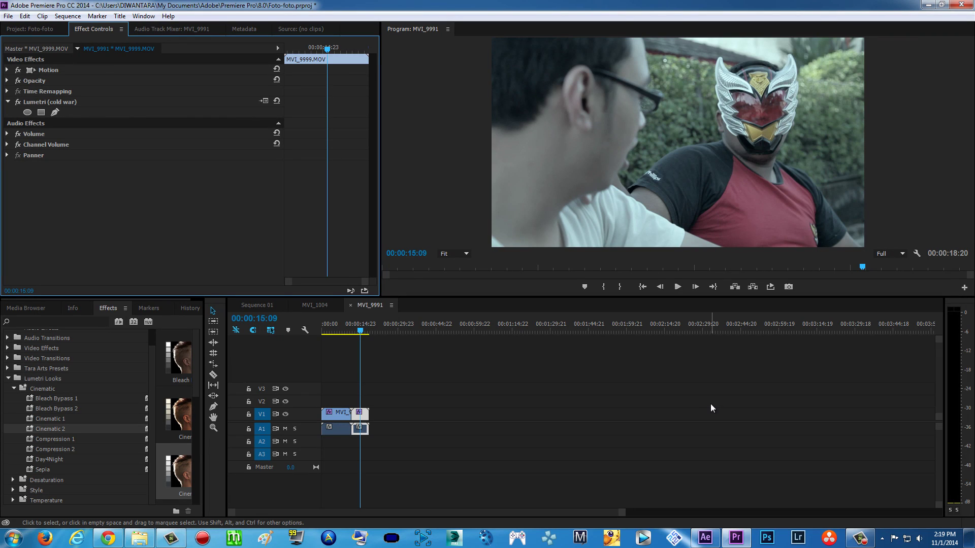
{"action": "key", "text": "ctrl+s"}
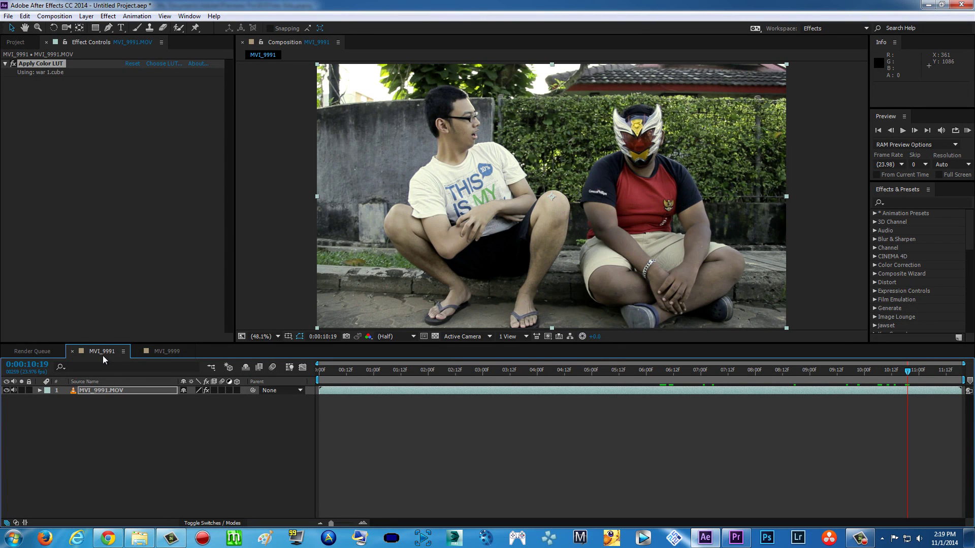
Load the Autobots, Roll Out FLAT .cube from TaraArtsLUT (2) into MVI_9991's Apply Color LUT
{"action": "left_click", "coordinate": [162, 64]}
{"action": "left_click", "coordinate": [236, 45]}
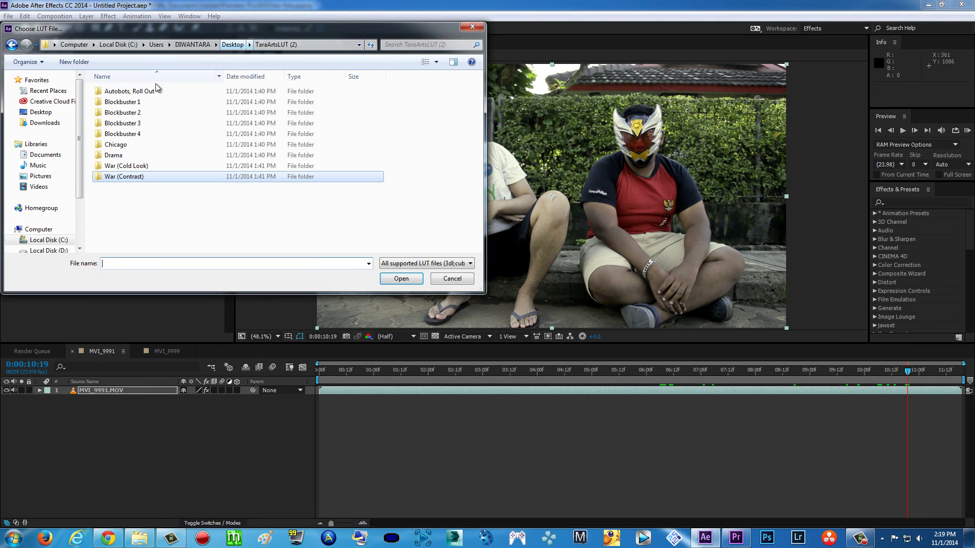
{"action": "double_click", "coordinate": [130, 92]}
{"action": "left_click", "coordinate": [147, 103]}
{"action": "double_click", "coordinate": [147, 102]}
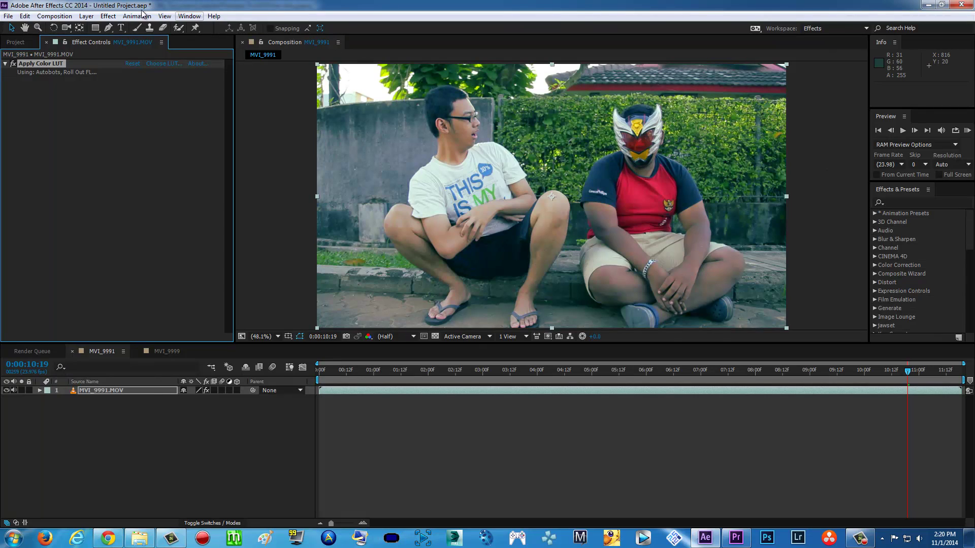
Add Brightness & Contrast to MVI_9991 above Apply Color LUT with Contrast at about 29
{"action": "left_click", "coordinate": [107, 16]}
{"action": "mouse_move", "coordinate": [40, 121]}
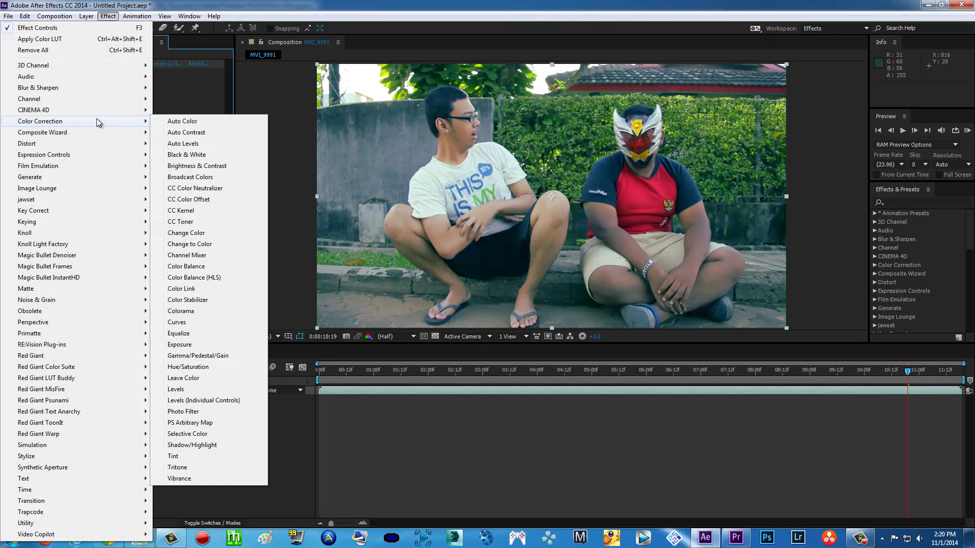
{"action": "left_click", "coordinate": [211, 168]}
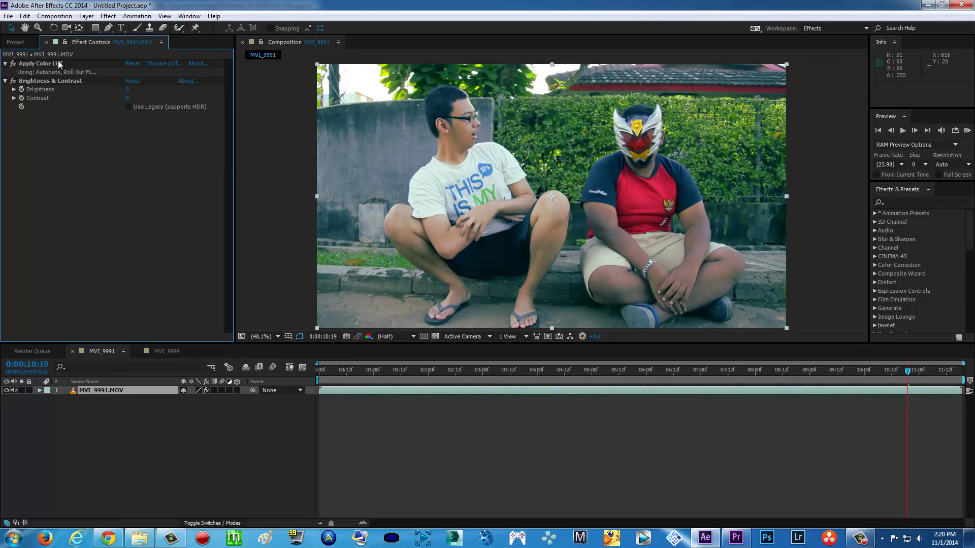
{"action": "left_click_drag", "start_coordinate": [54, 80], "coordinate": [58, 62]}
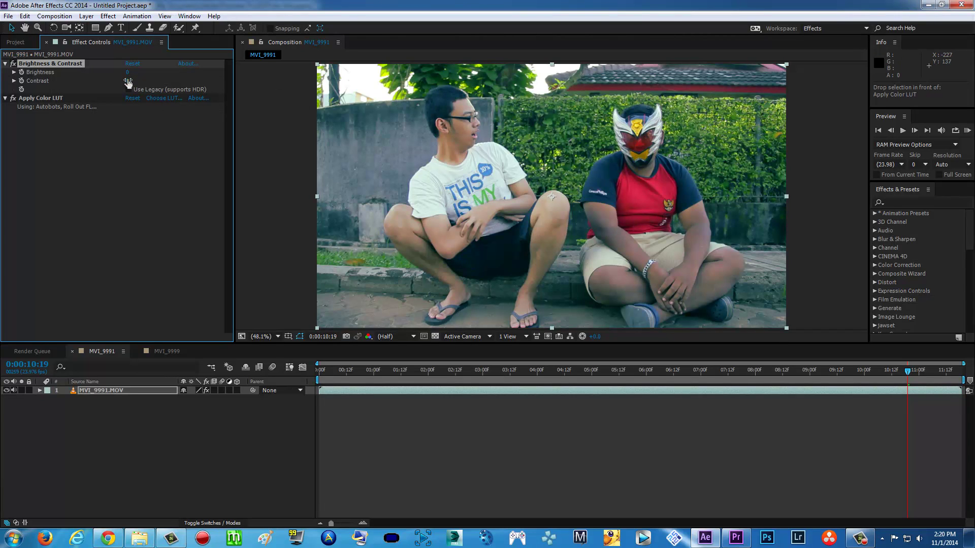
{"action": "left_click_drag", "start_coordinate": [128, 83], "coordinate": [143, 83]}
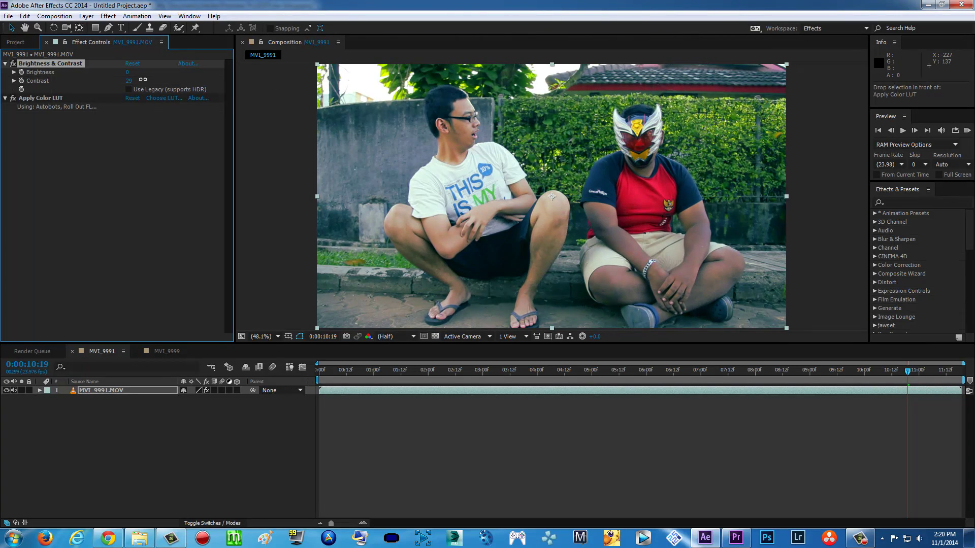
{"action": "left_click", "coordinate": [178, 204]}
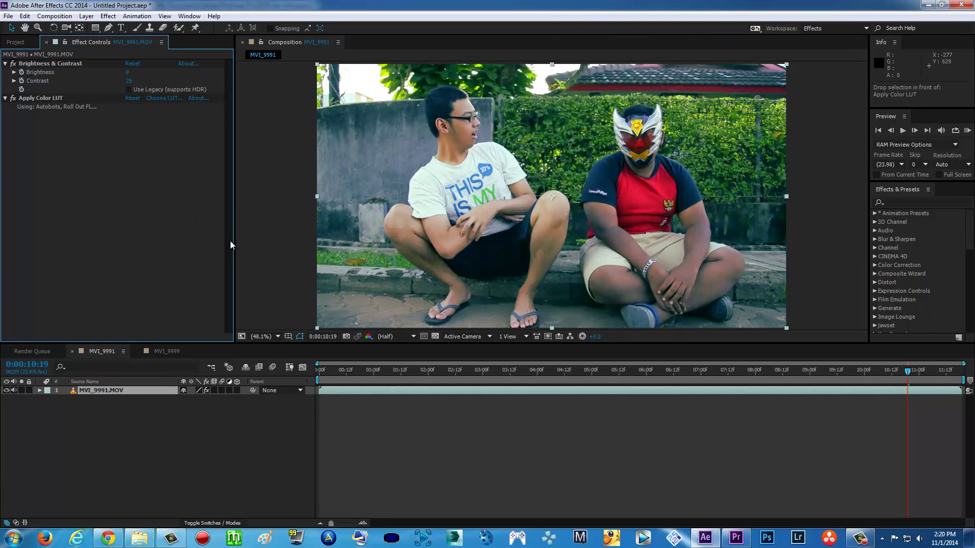